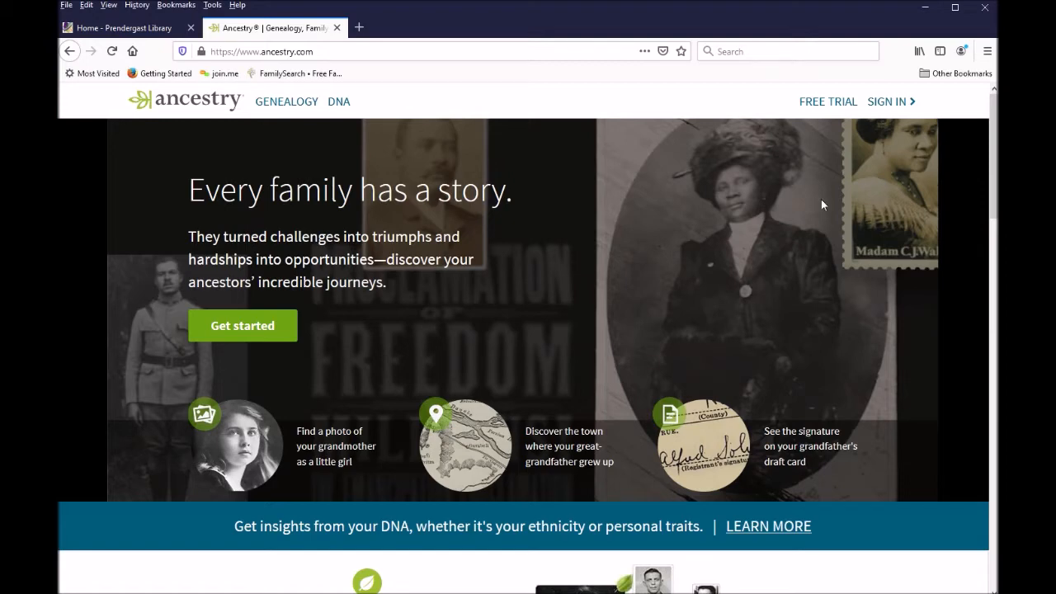
Step: Sign in to the account and start creating a new family tree from the tree management page
click(889, 102)
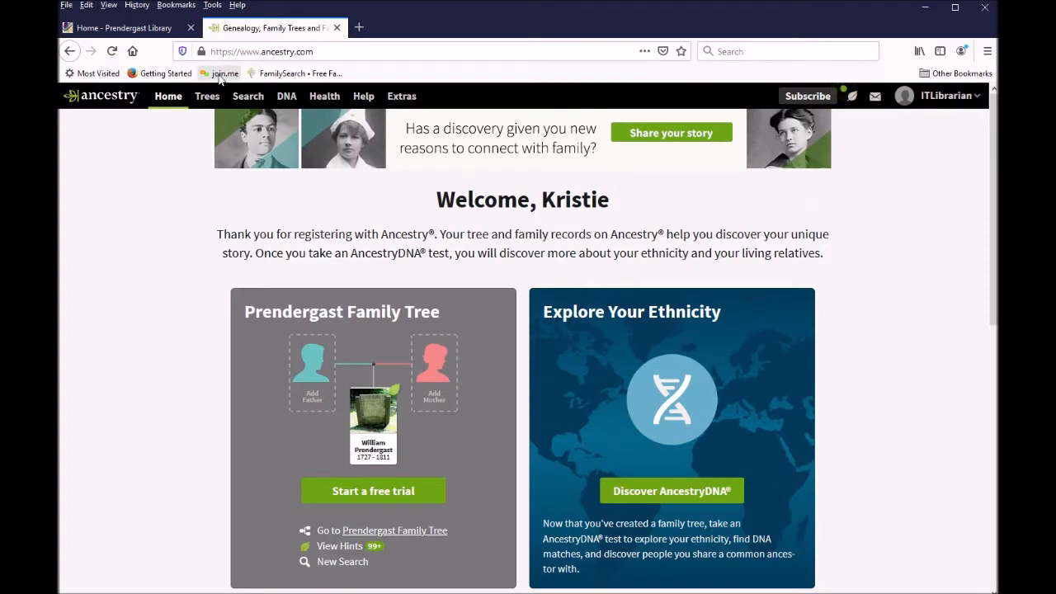
click(209, 98)
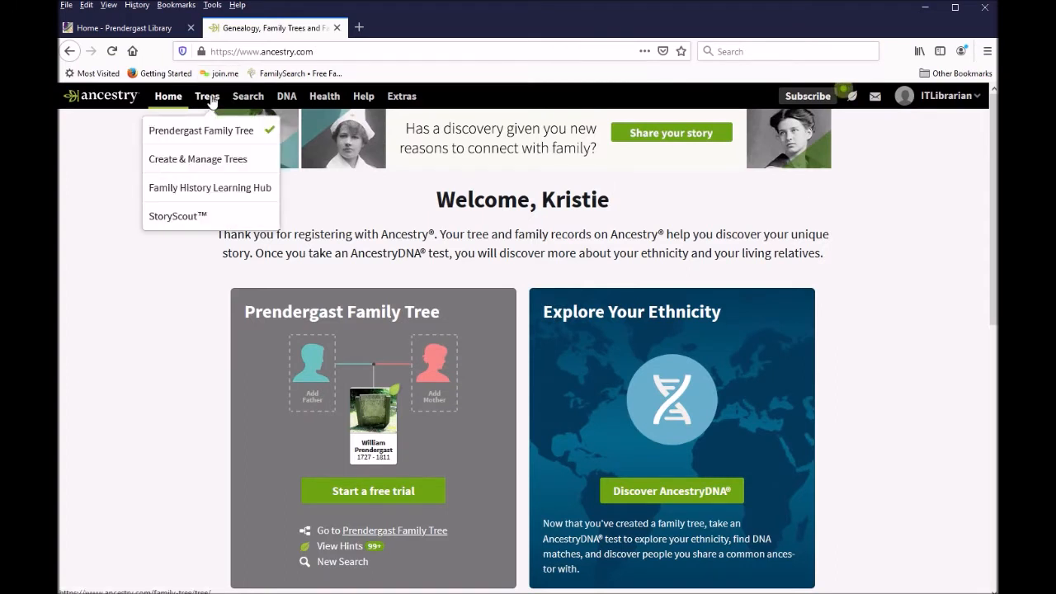
click(197, 165)
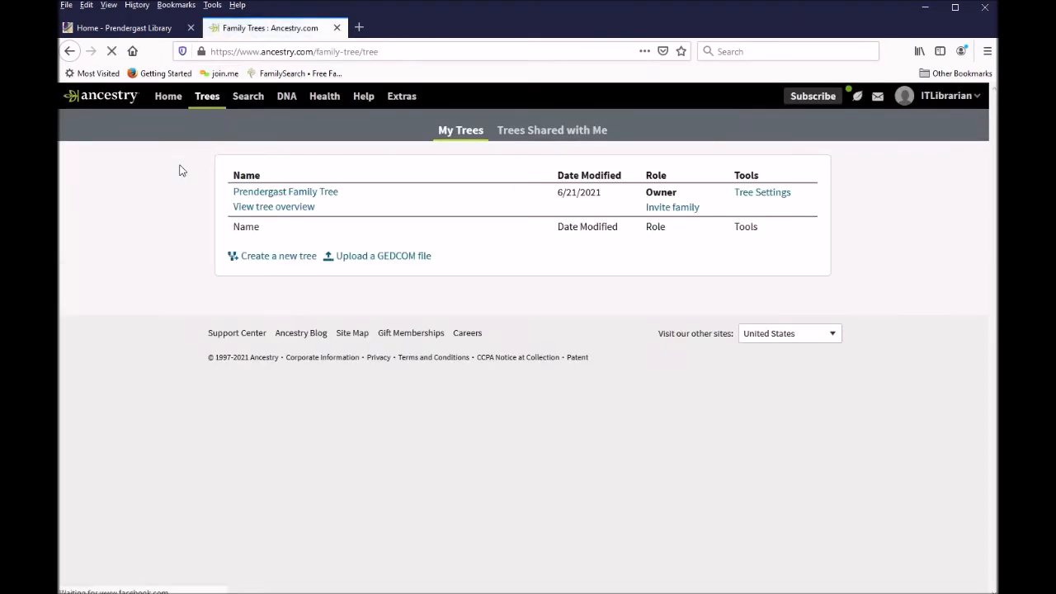
click(265, 262)
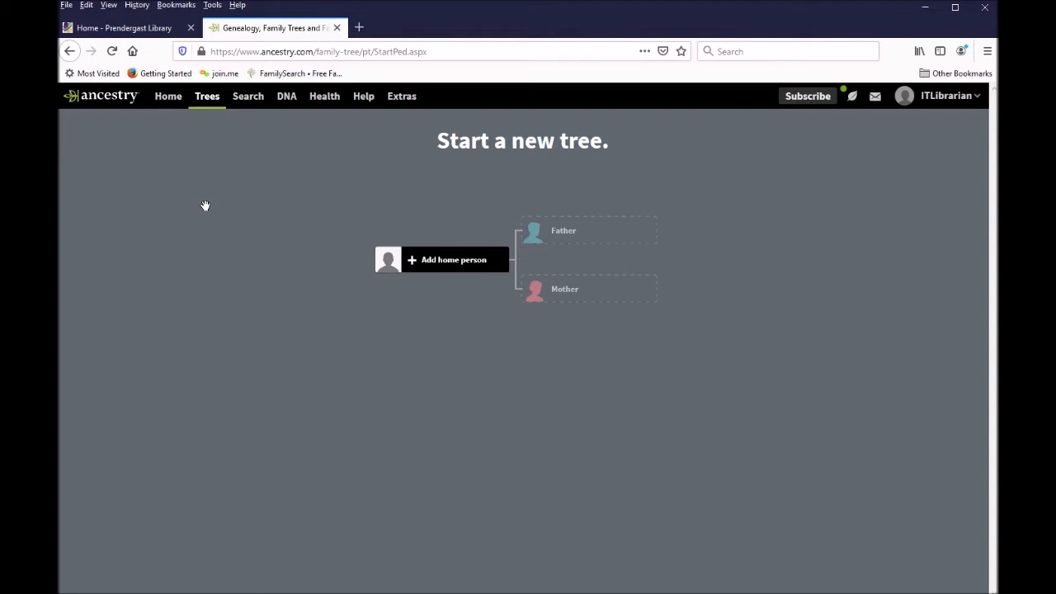
Step: Add a home person other than yourself, entering the person's first and last name and setting the gender to Male
click(428, 268)
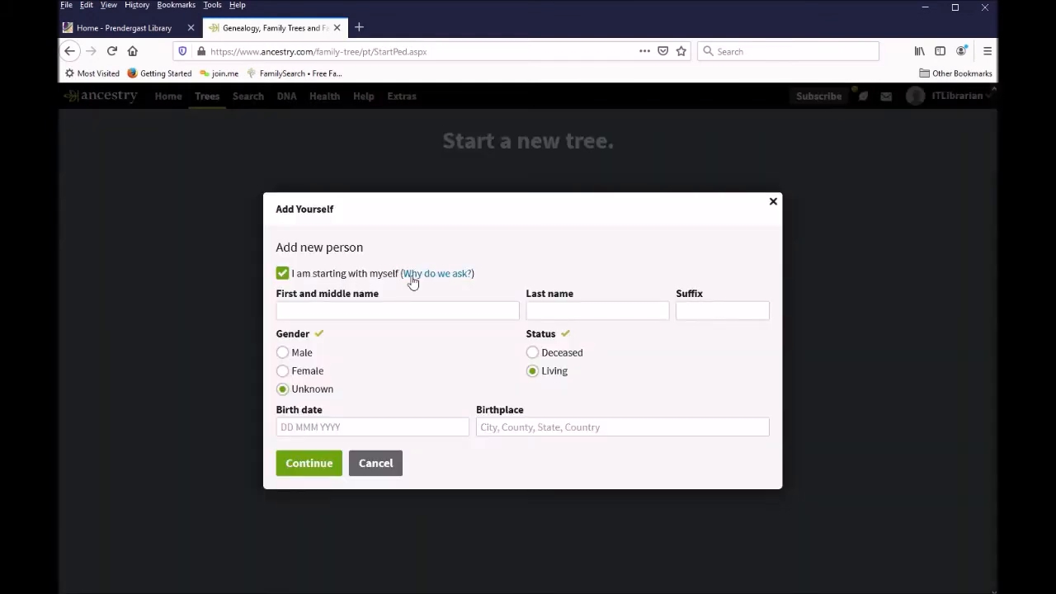
click(283, 274)
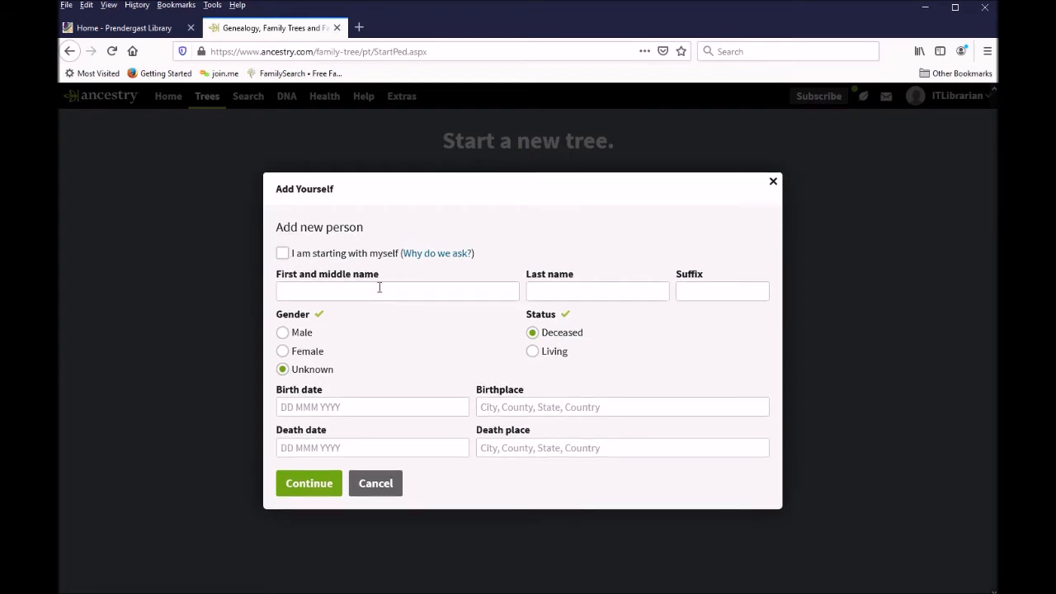
click(380, 287)
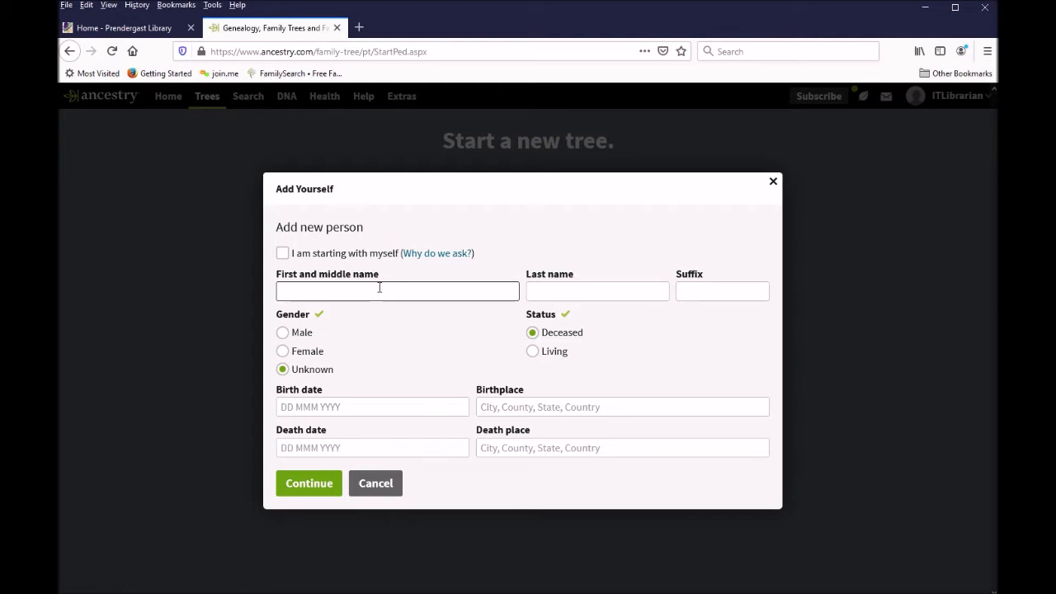
text(James)
key(Tab)
text(Pre)
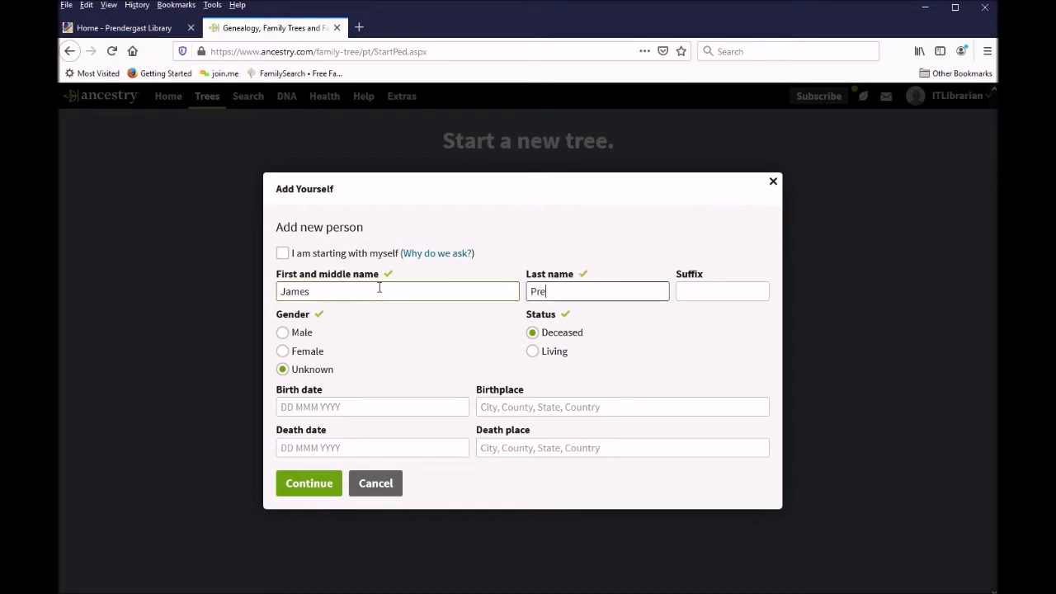
text(ndergast)
click(281, 333)
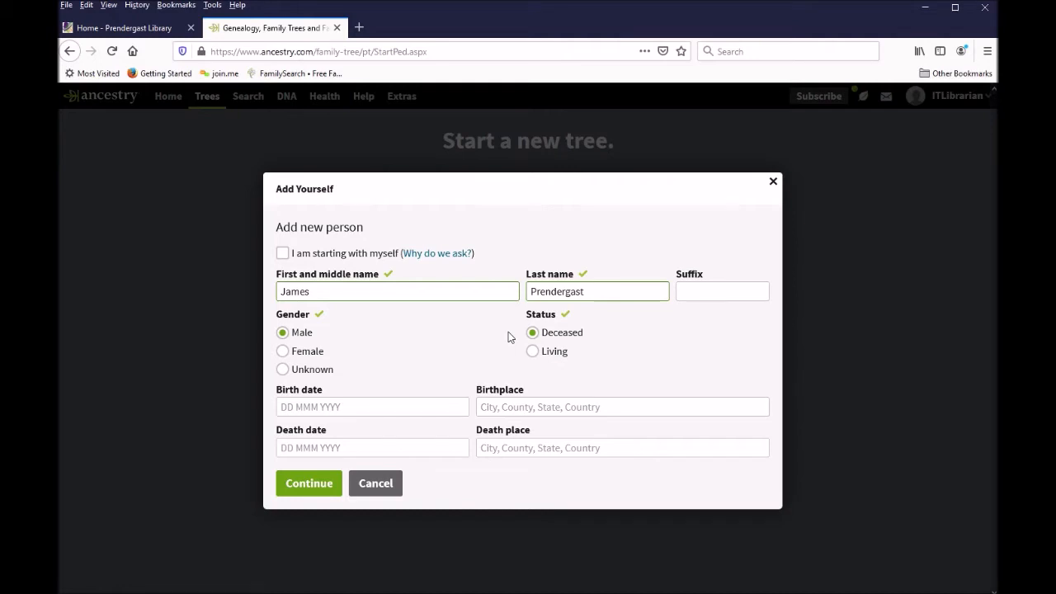
Step: Enter the home person's birth date and set the birthplace to Jamestown, Chautauqua, New York, USA
click(417, 406)
text(18 Jun 1848)
click(567, 407)
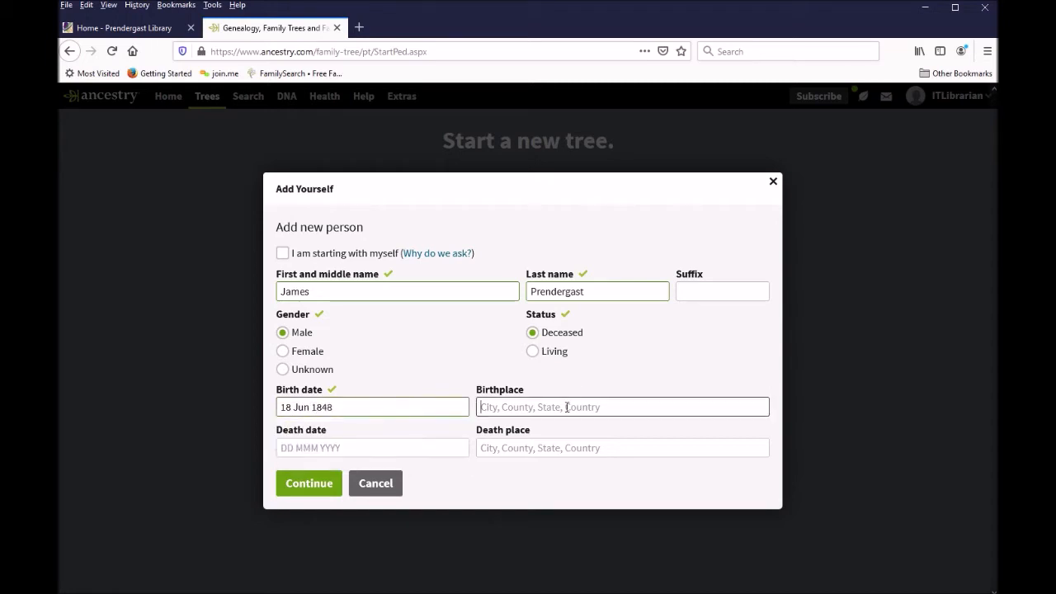
text(Jamestown)
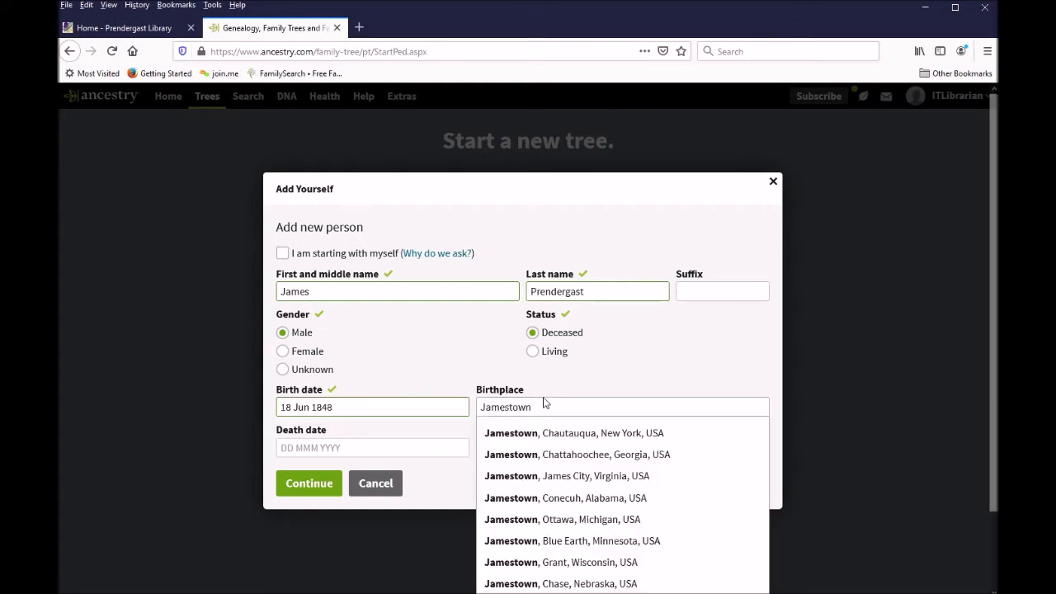
click(554, 432)
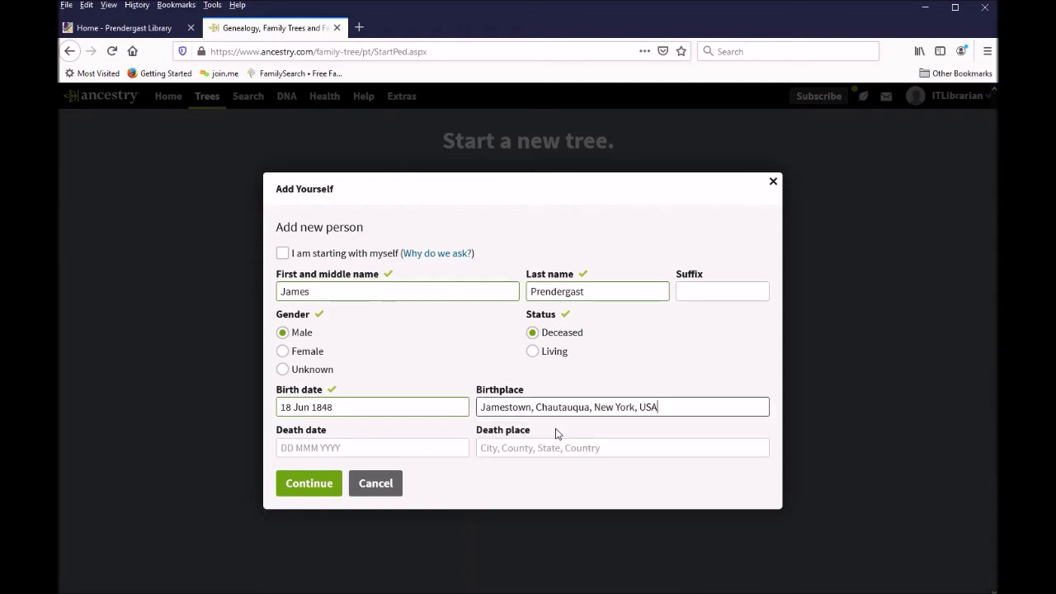
Step: Set the home person's death date to 1879 and death place to Buffalo, Erie, New York, USA, and save the person
click(412, 447)
text(1879)
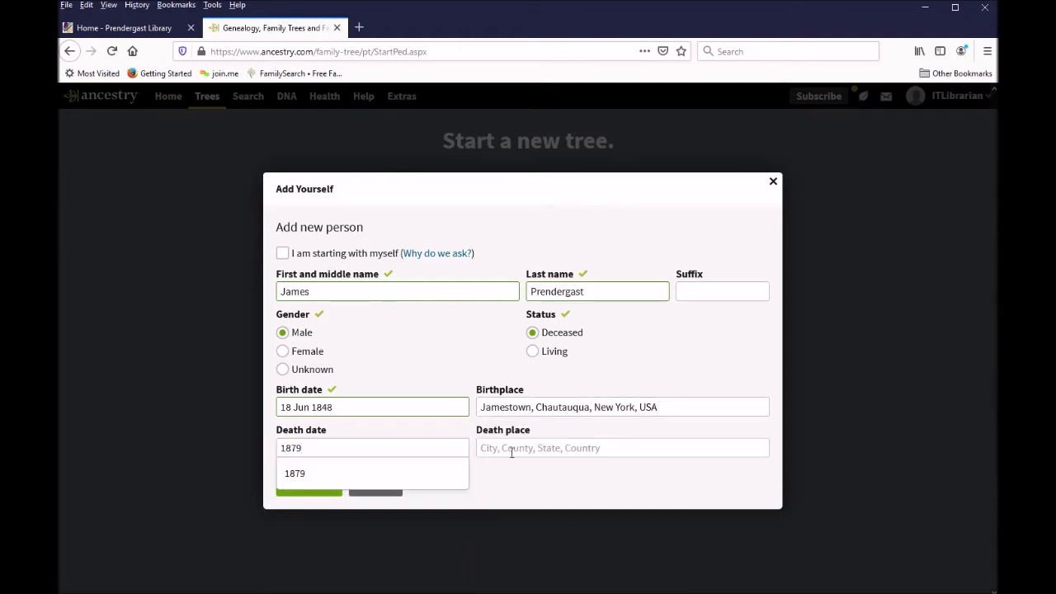
click(511, 452)
text(Buffalo)
click(521, 475)
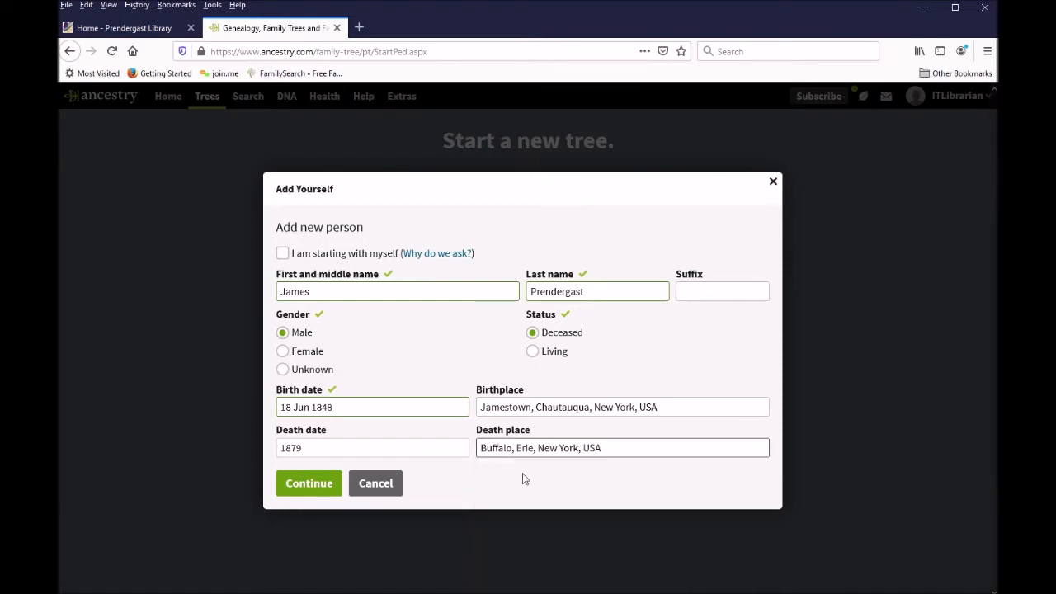
click(310, 485)
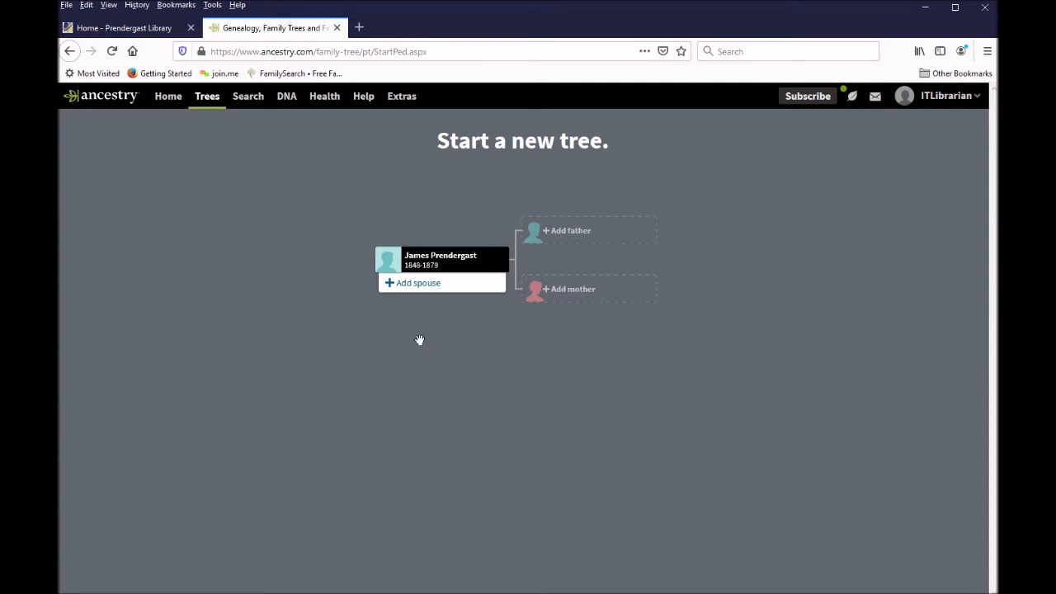
Step: Start adding the home person's father, entering his first name and setting his status to Deceased
click(424, 286)
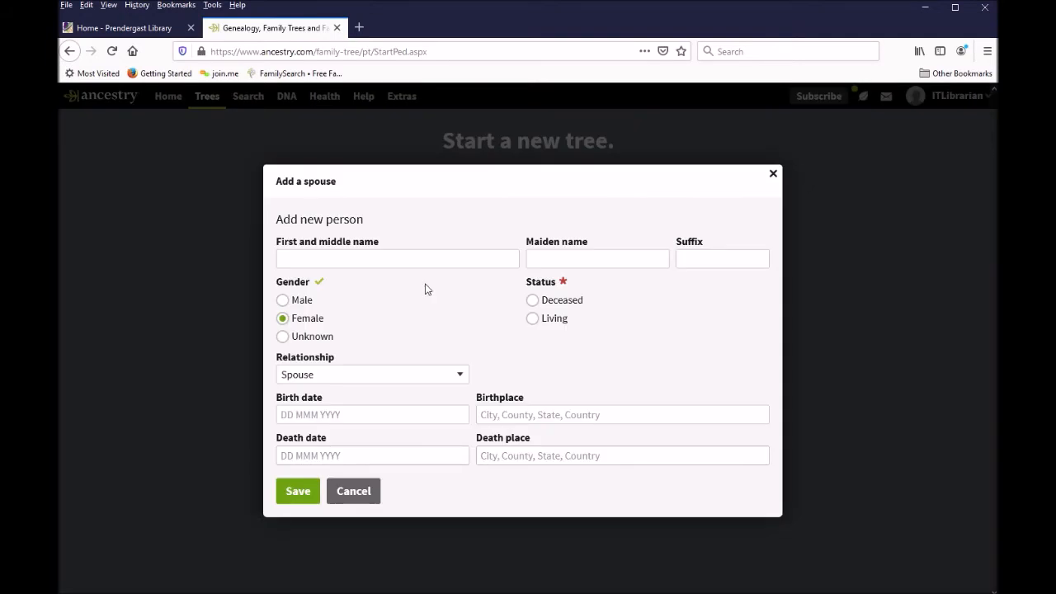
click(773, 173)
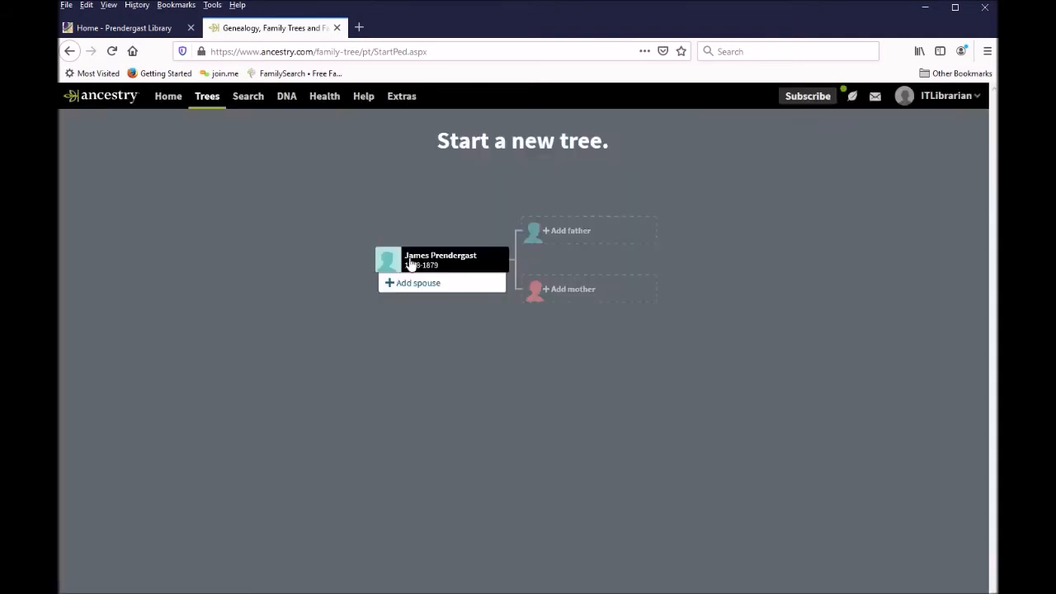
click(611, 234)
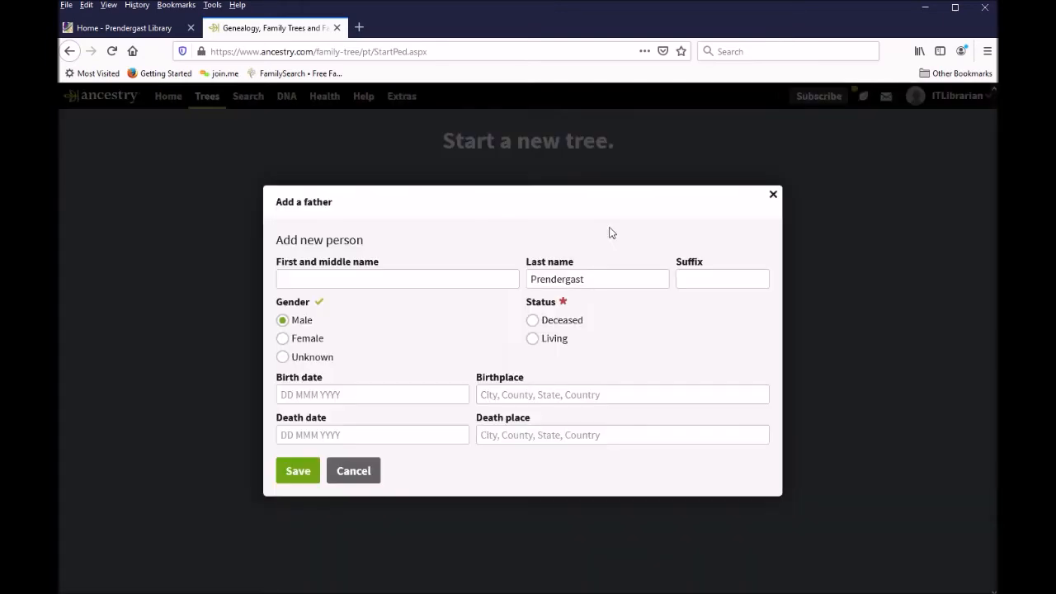
click(506, 281)
text(Alex)
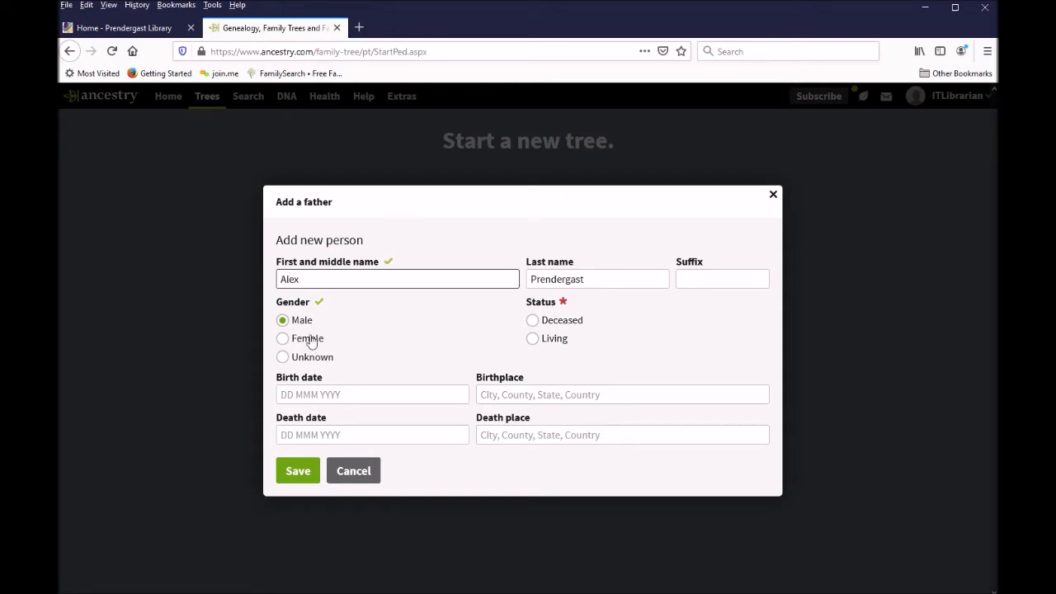
click(533, 321)
Step: Enter the father's birth year, set his death date to 1885, and save him to the tree
click(369, 393)
text(1802)
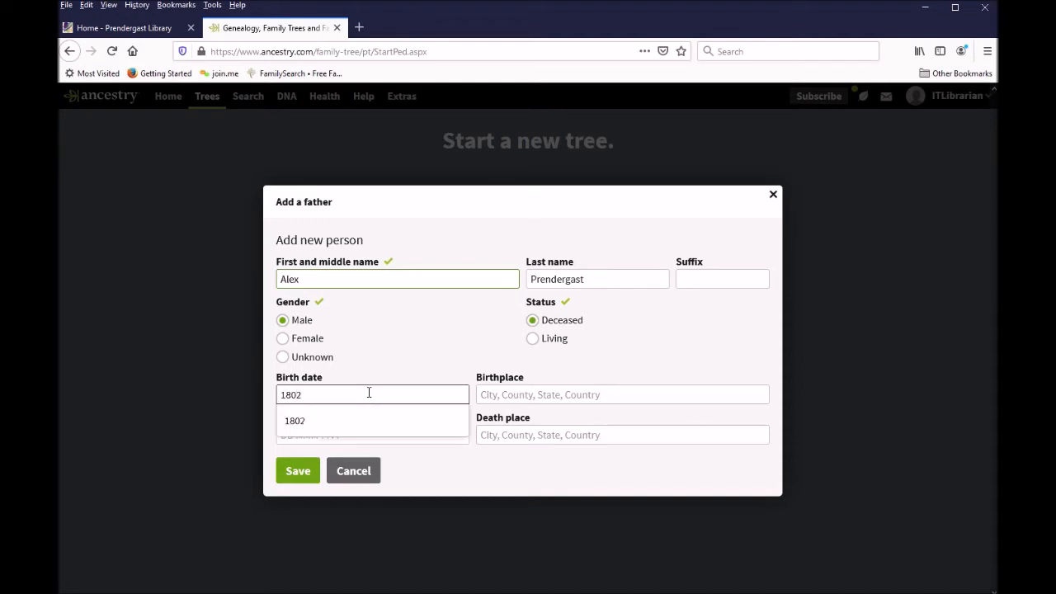
click(365, 433)
text(1)
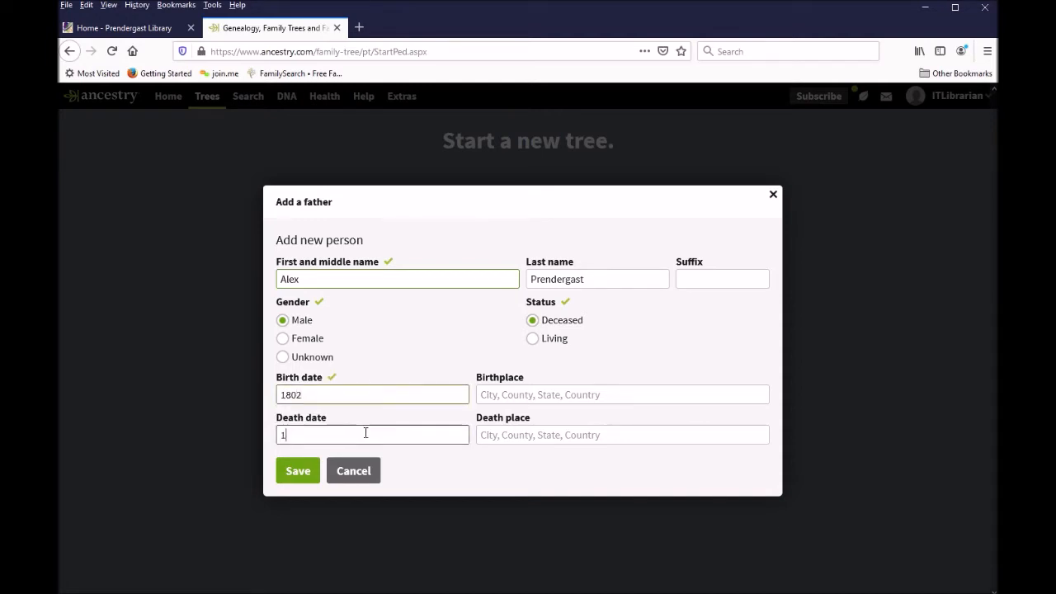
text(885)
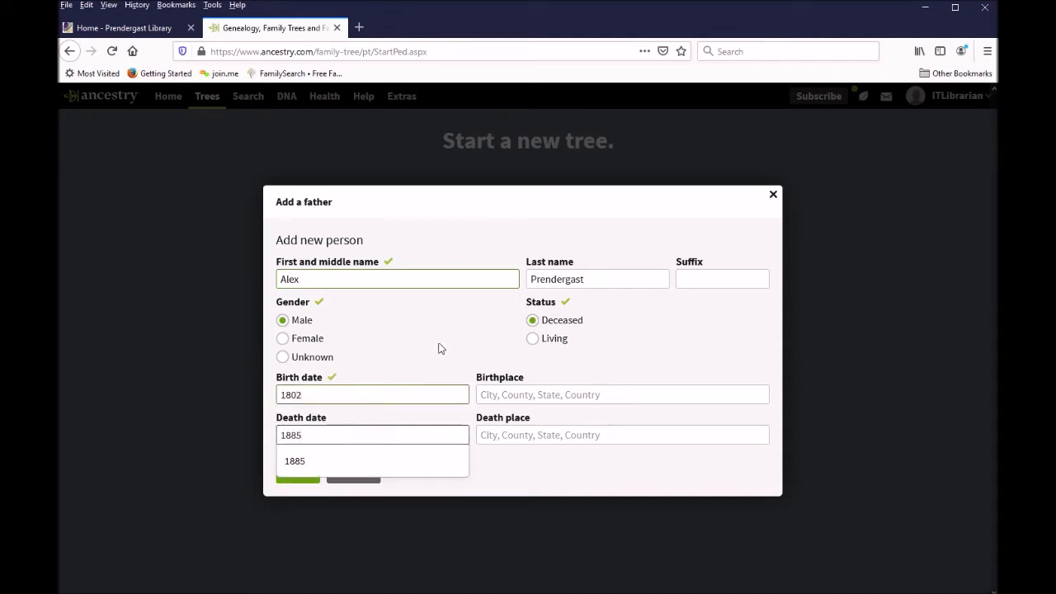
click(438, 345)
click(302, 471)
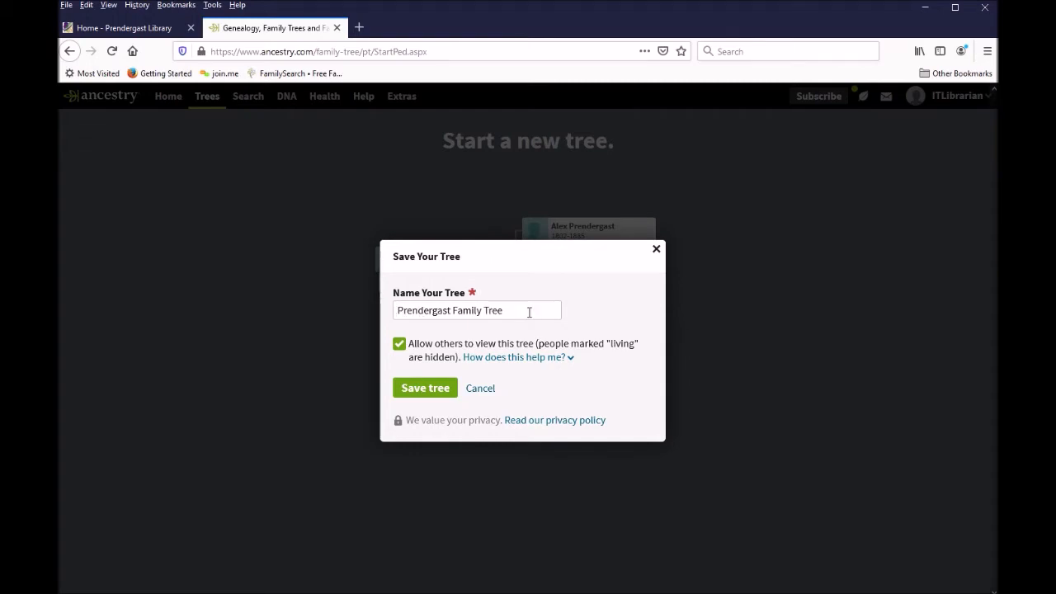
Step: Disallow others from viewing the new tree and save it under the suggested name
click(400, 345)
click(423, 396)
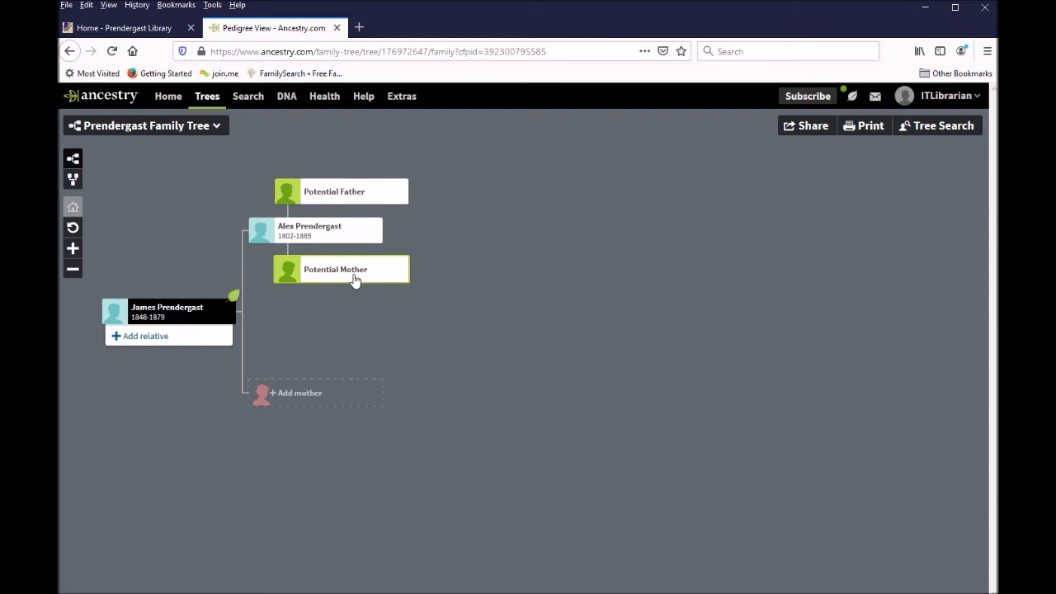
Step: Review the details, records and photos of the potential father suggested for the home person's father, and accept him into the tree
click(376, 194)
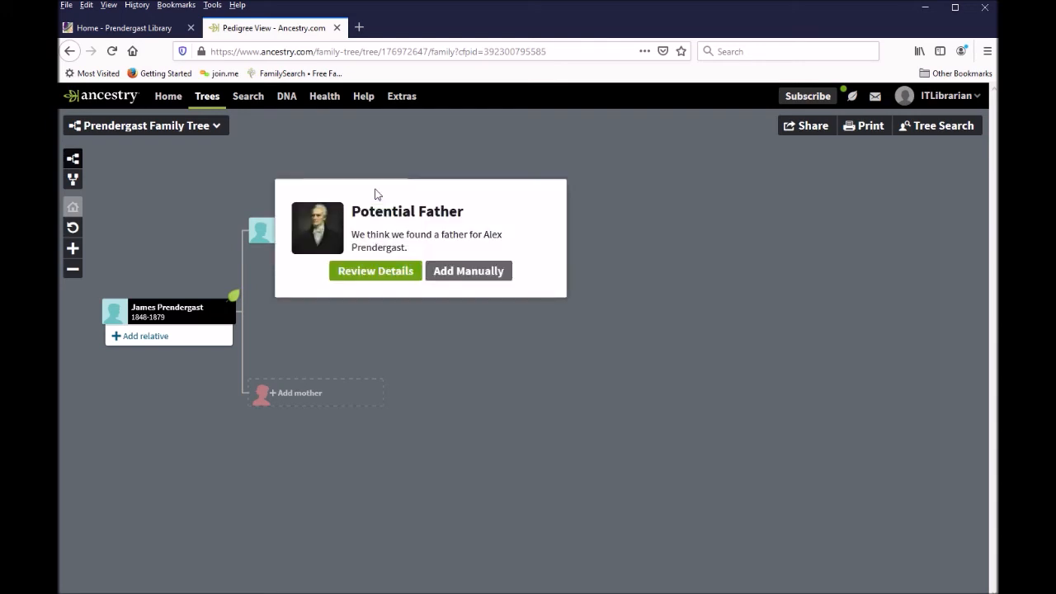
click(366, 275)
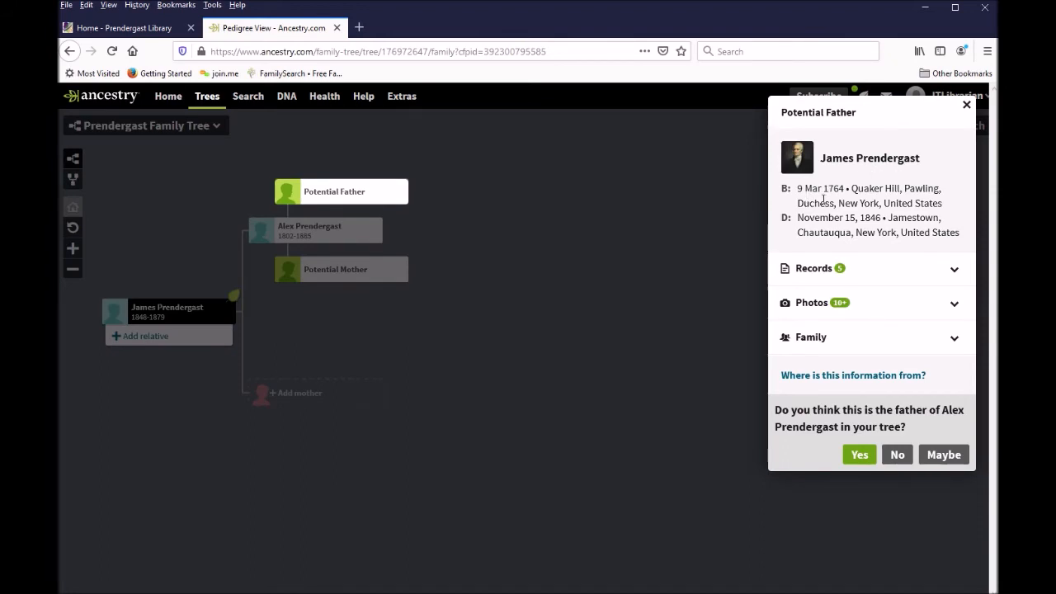
click(954, 272)
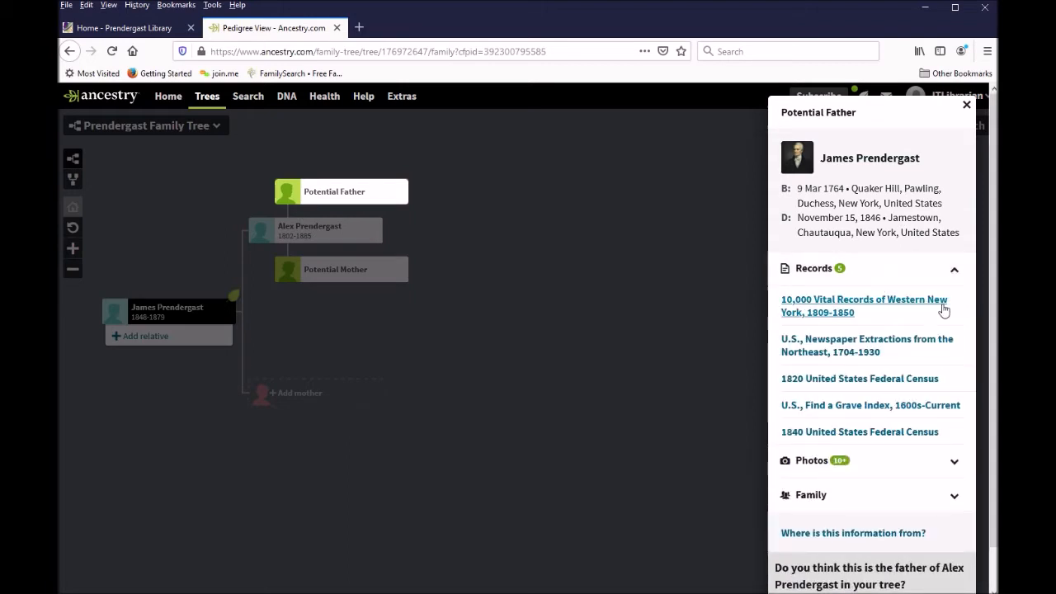
click(955, 273)
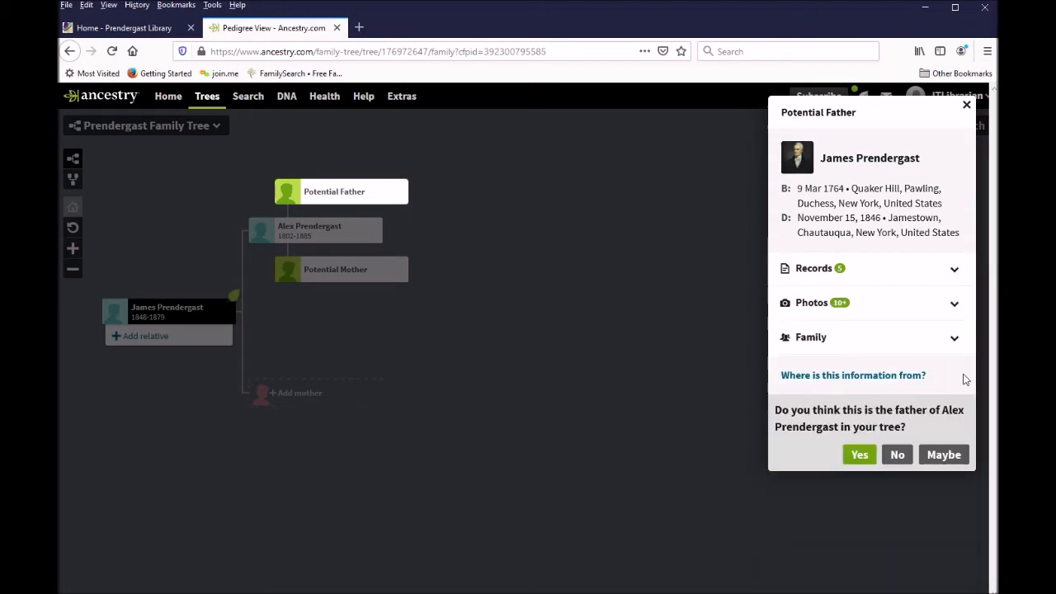
click(953, 304)
scroll(853, 466, down, 3)
scroll(851, 461, up, 3)
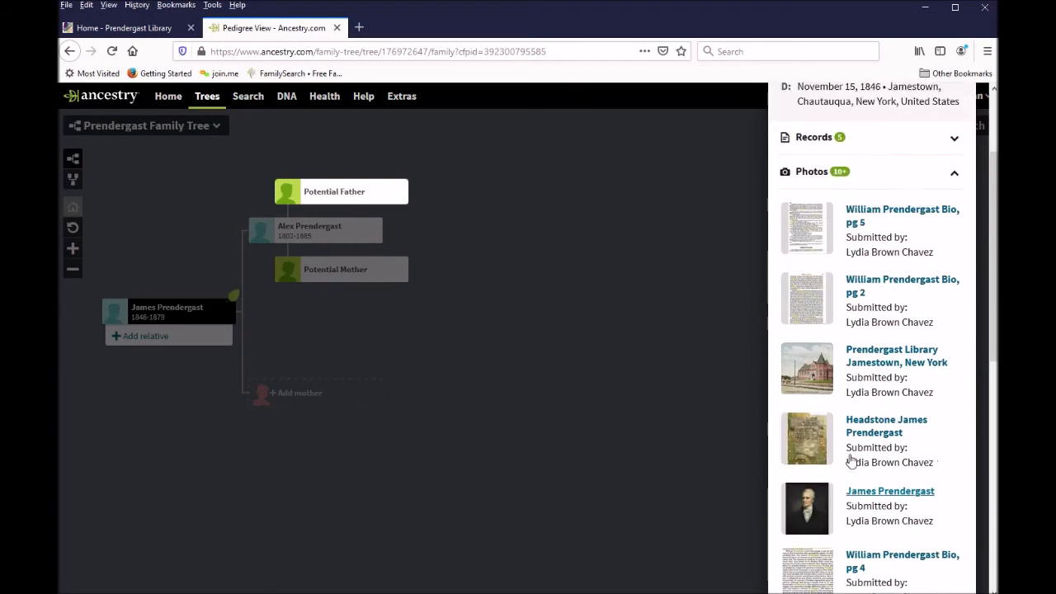
click(941, 305)
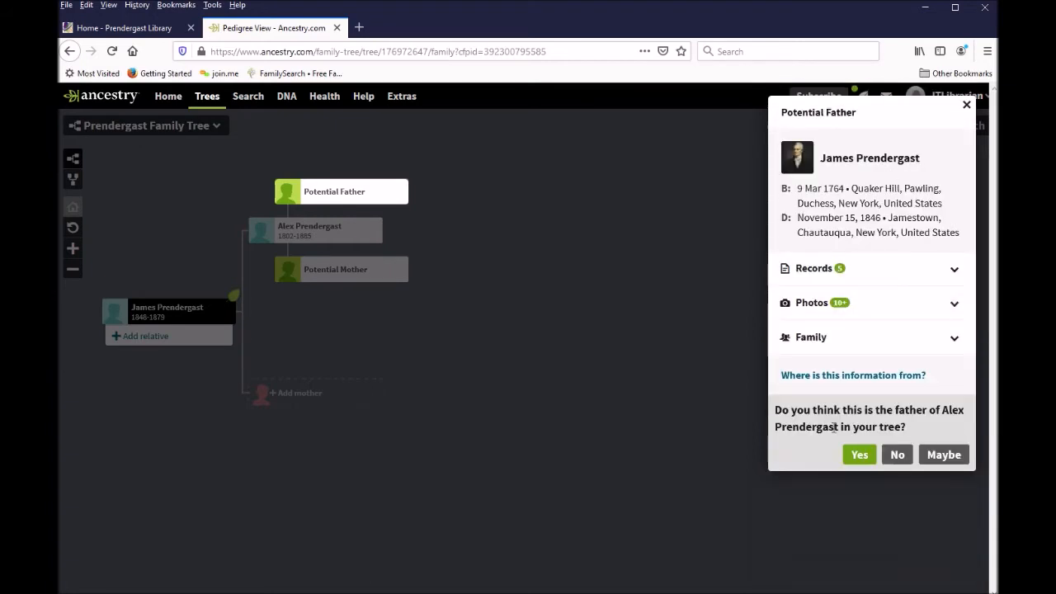
click(862, 456)
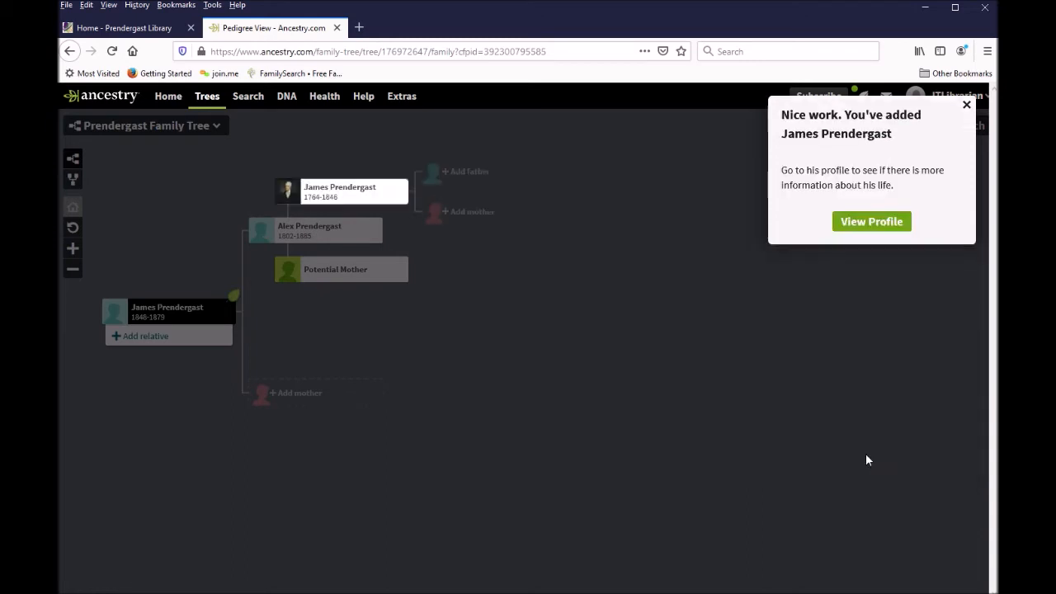
Step: Look over the facts and family on the newly added grandfather's profile and return to the tree view
click(900, 228)
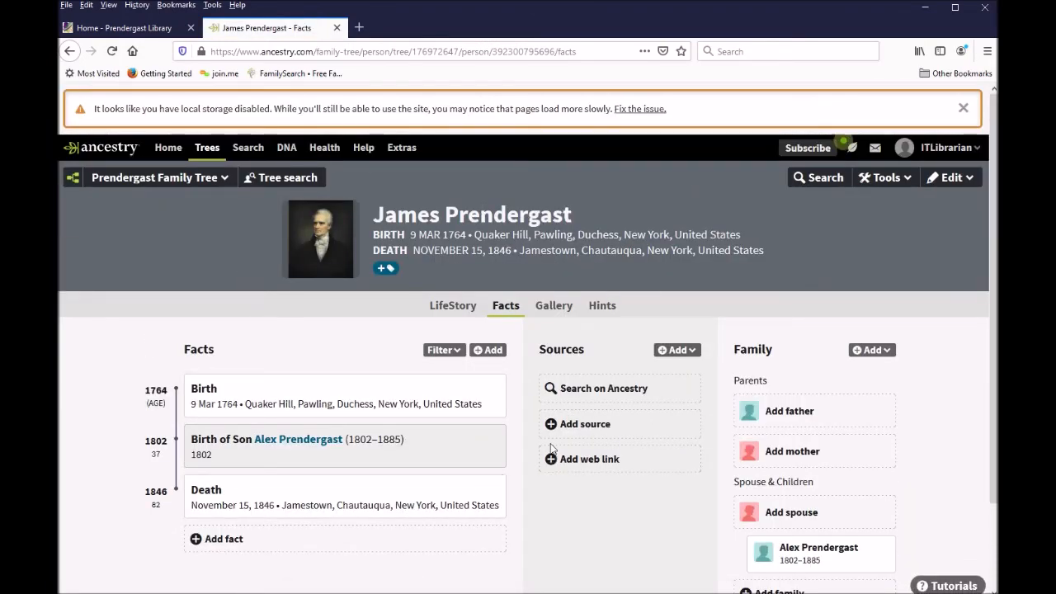
scroll(551, 442, down, 1)
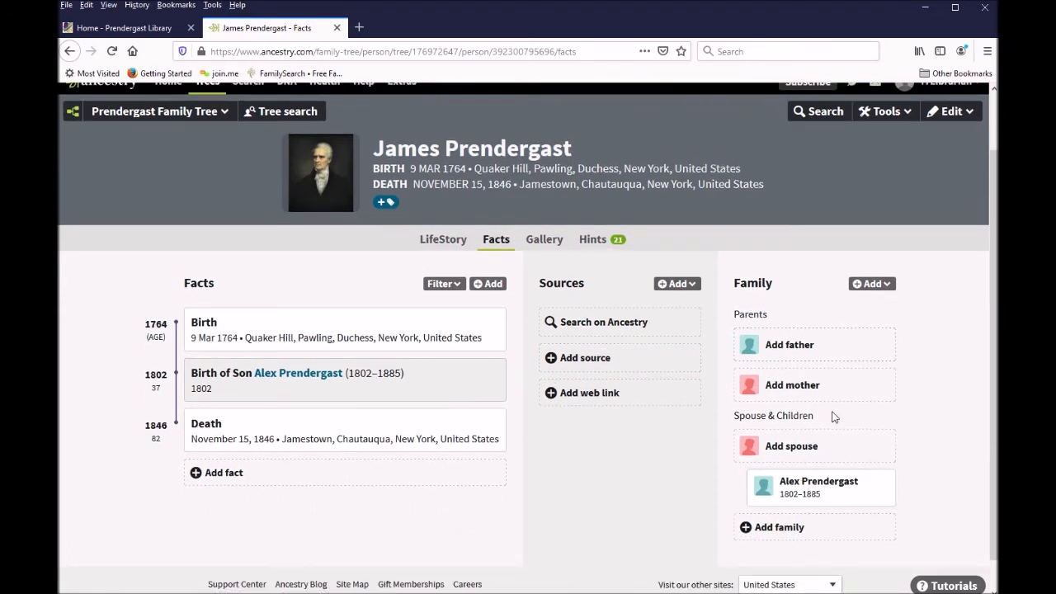
click(103, 111)
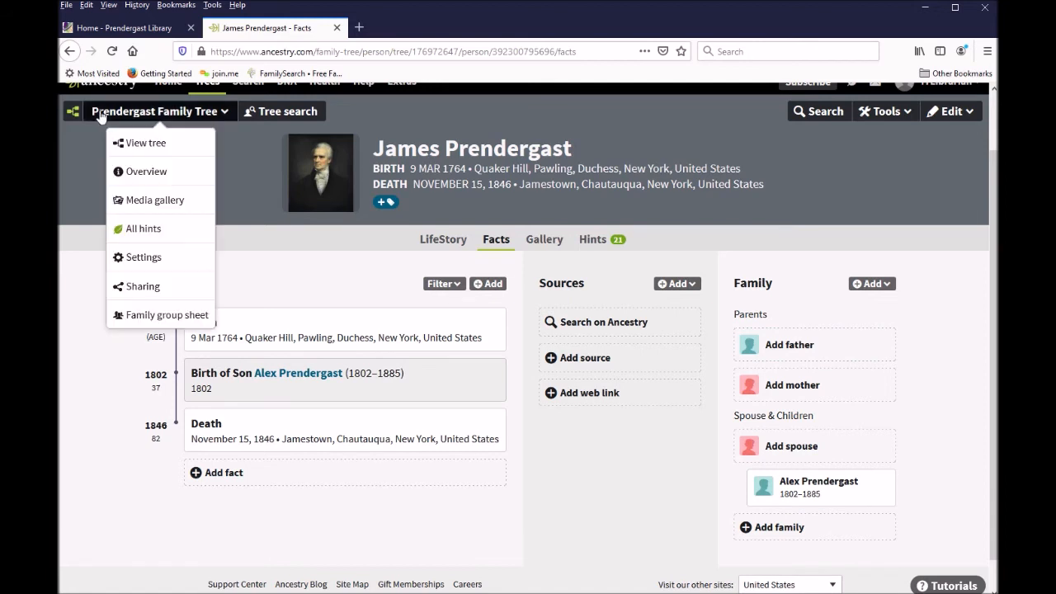
click(211, 179)
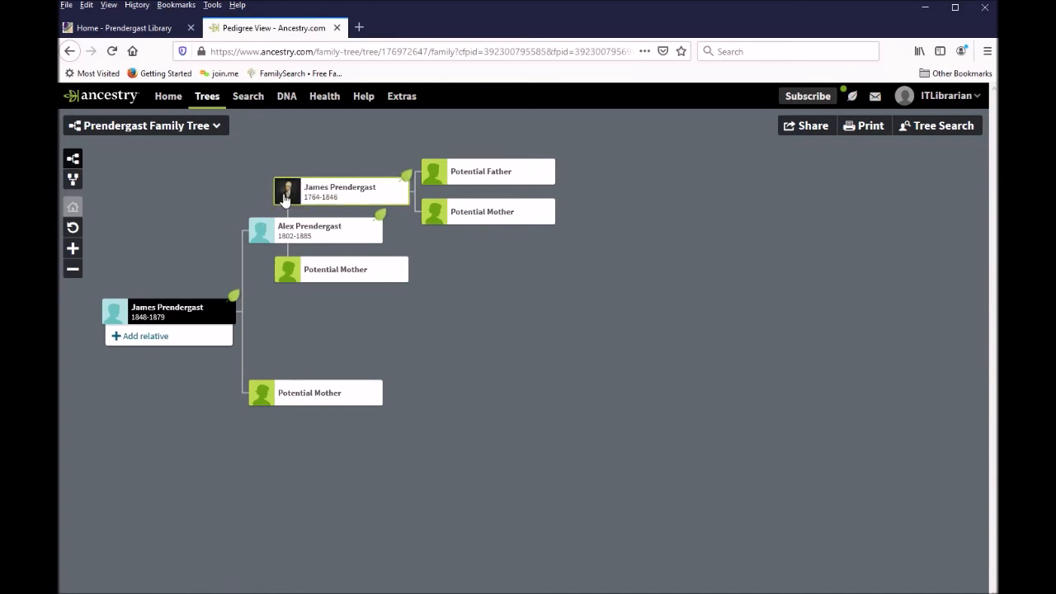
Step: Review the potential mother suggested for the home person's father and accept her into the tree
click(342, 277)
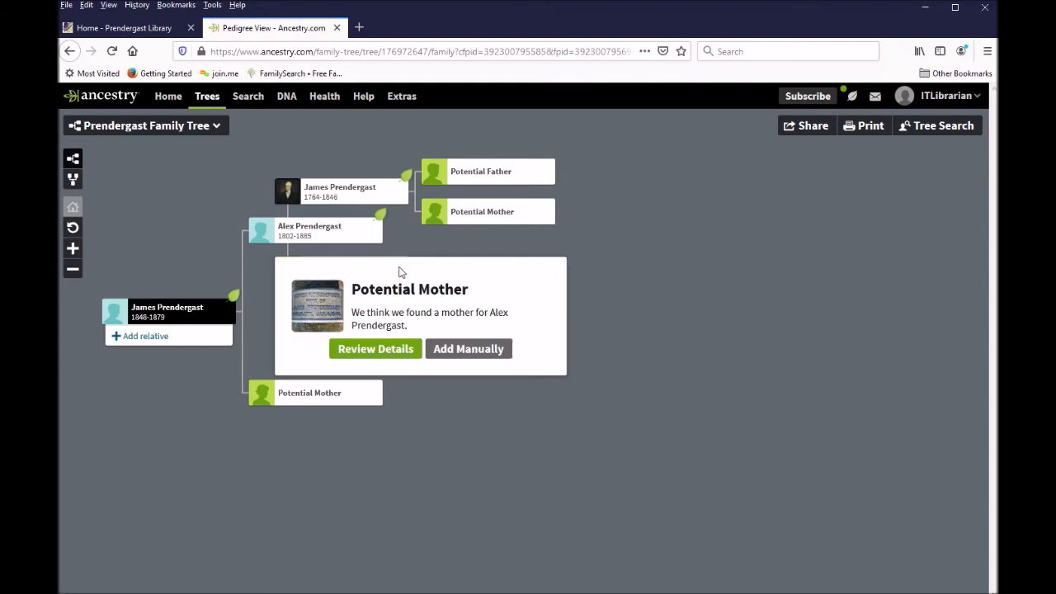
click(360, 353)
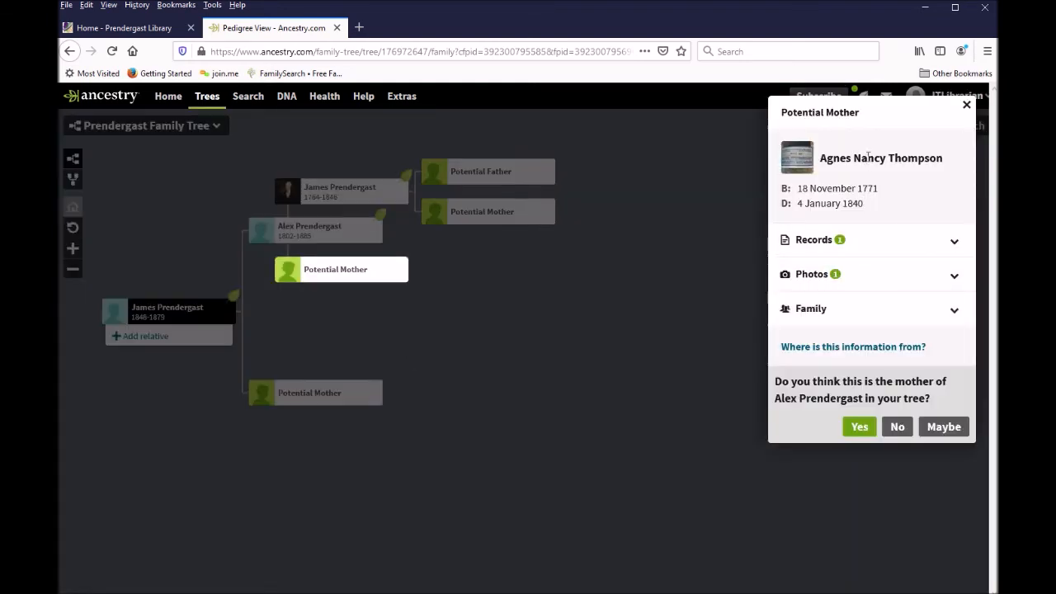
click(860, 429)
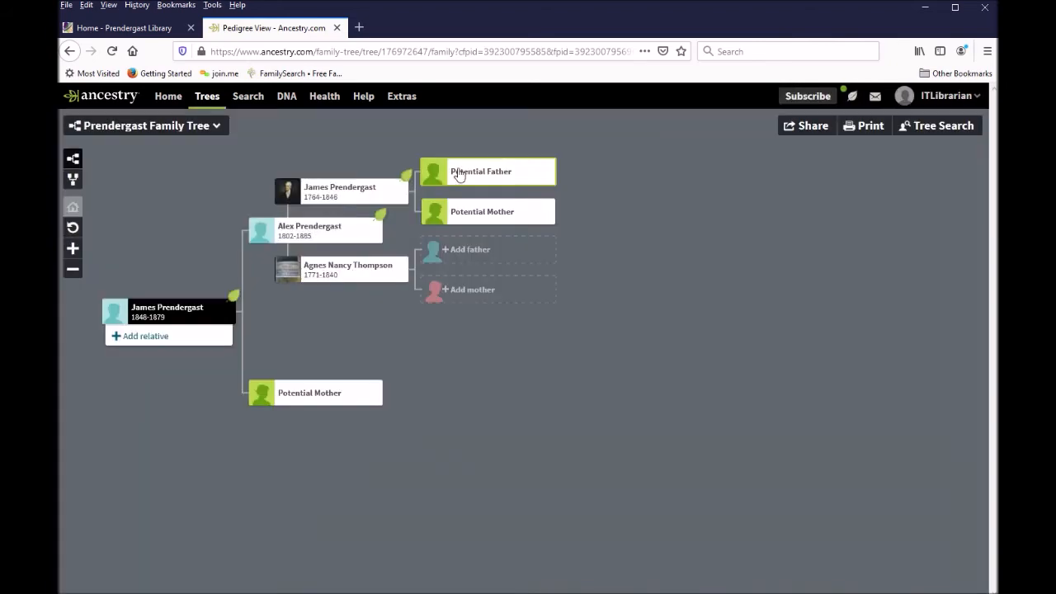
Step: Review the potential father suggested for the paternal grandfather, accept him into the tree, and dismiss the profile offer
click(458, 175)
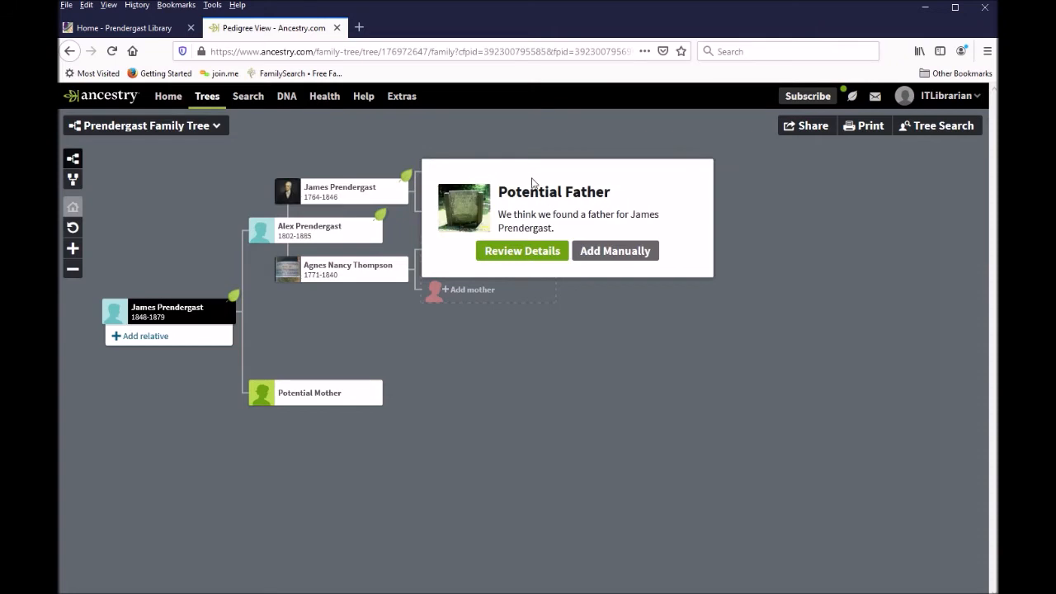
click(545, 253)
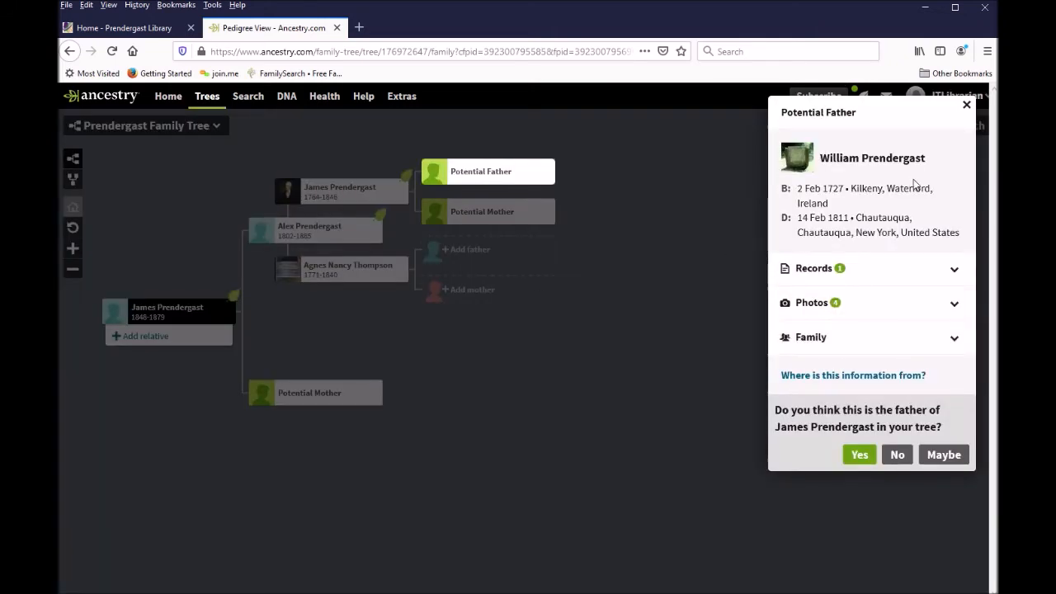
click(857, 455)
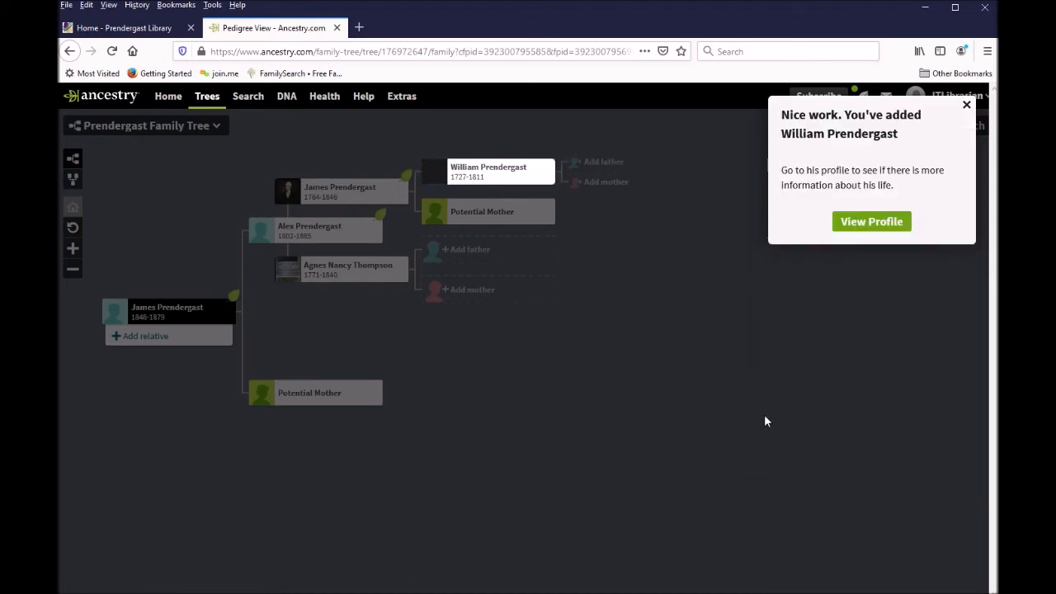
click(966, 106)
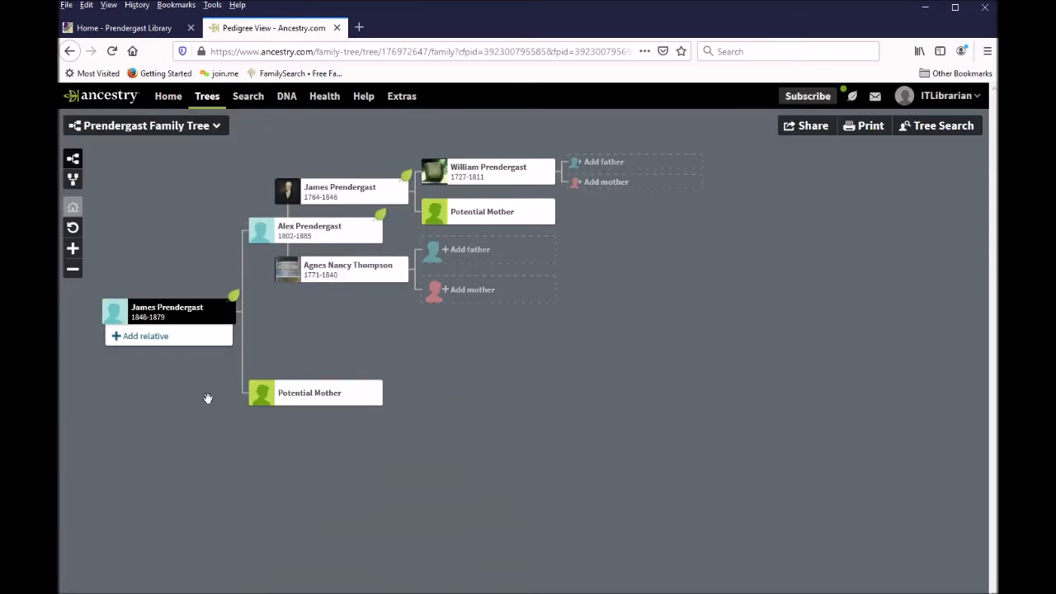
Step: Review the potential mother suggested for the home person and accept her into the tree
click(282, 403)
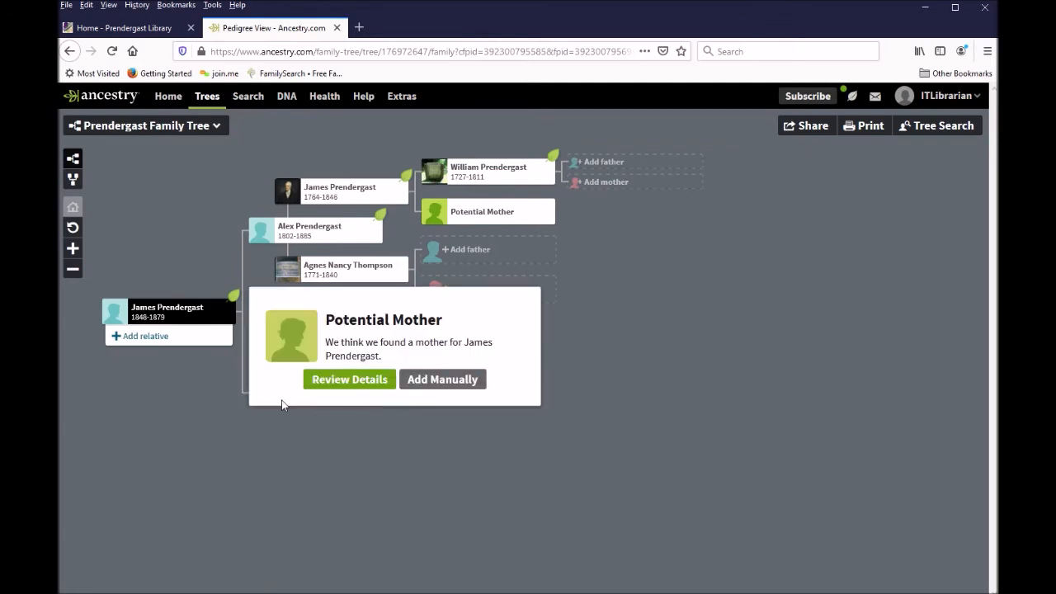
click(330, 381)
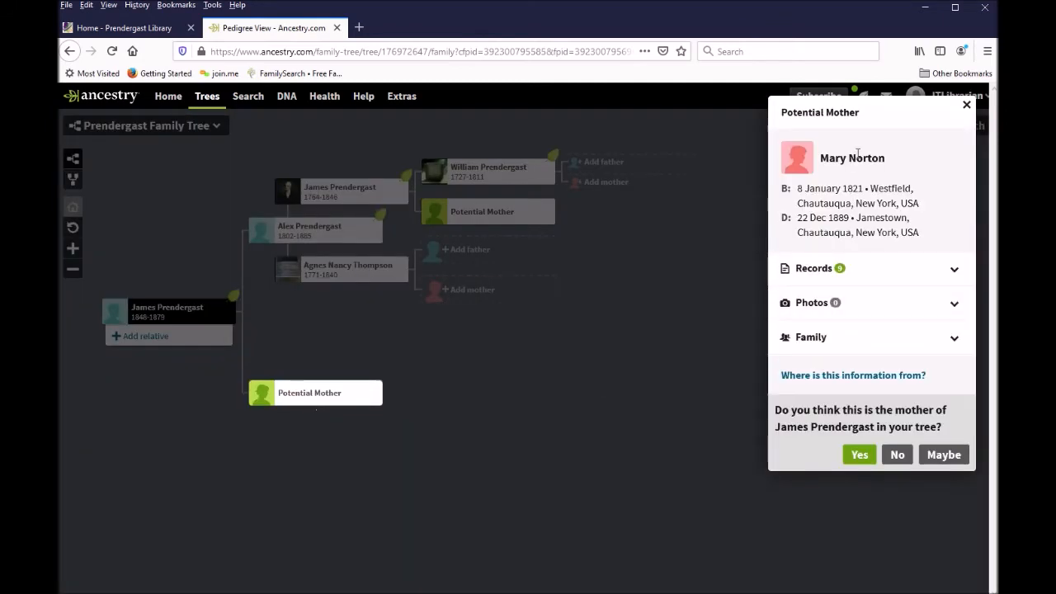
click(859, 458)
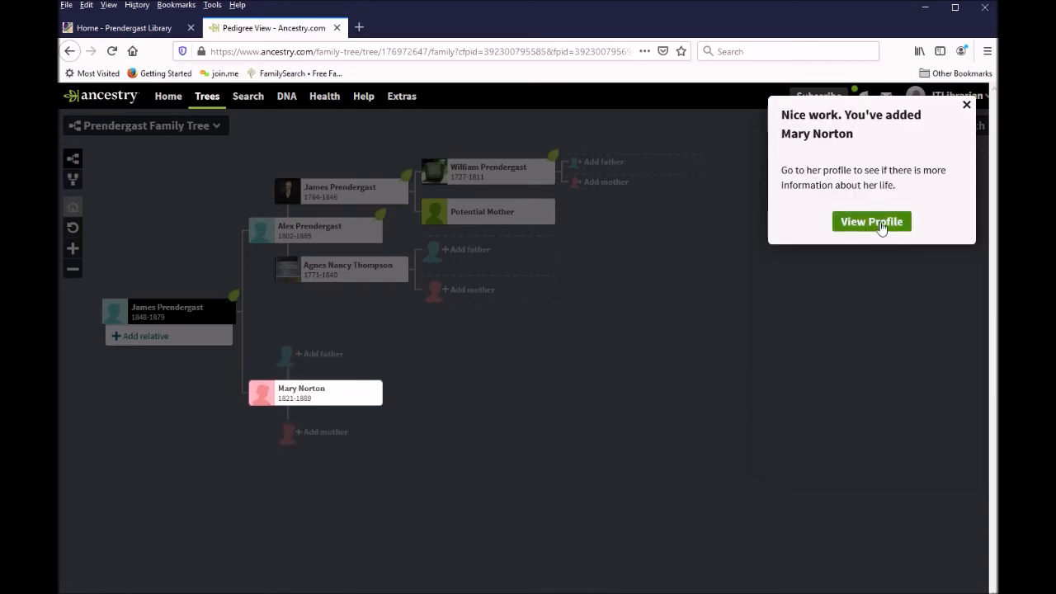
Step: Look over the facts, sources and family on the newly added mother's profile and return to the tree view
click(879, 225)
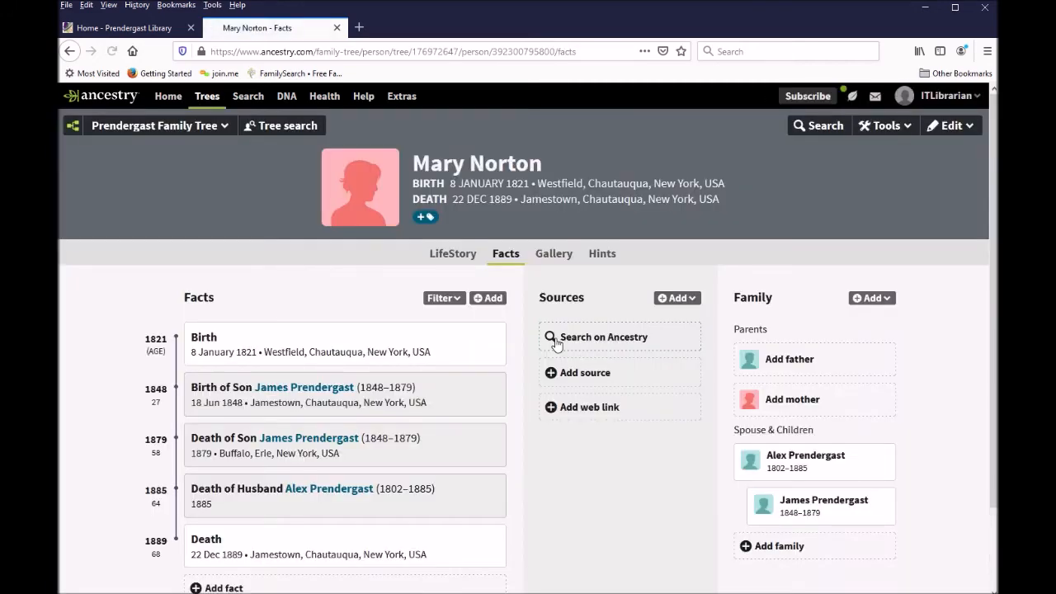
scroll(556, 339, down, 3)
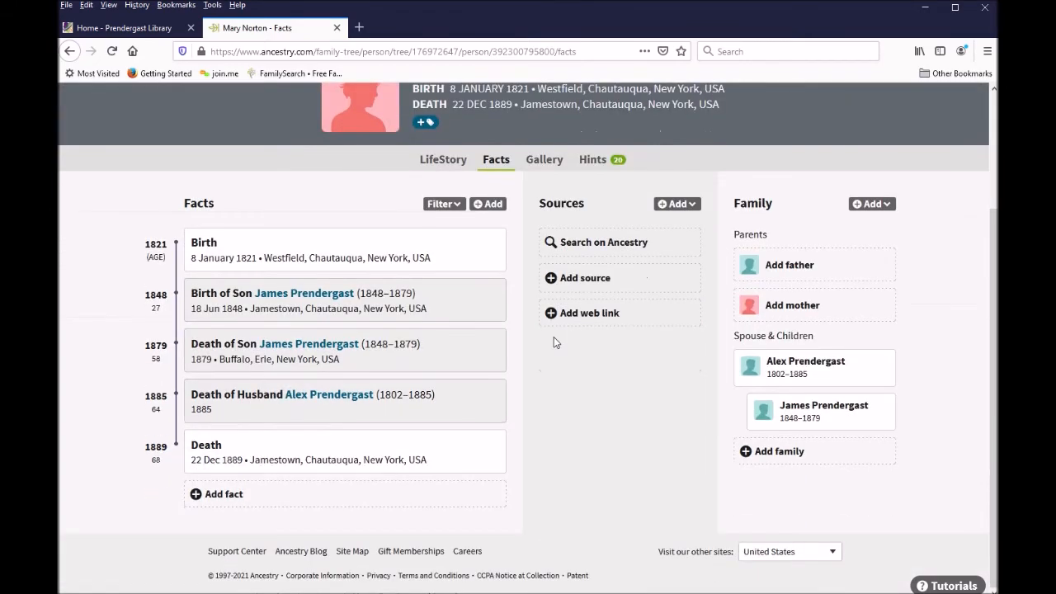
scroll(554, 338, up, 3)
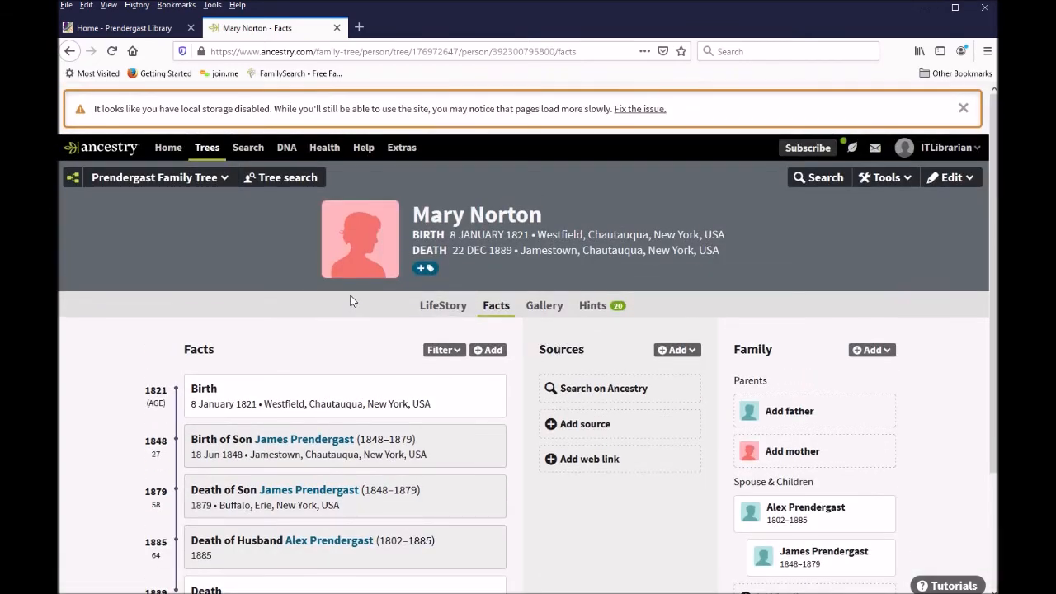
click(216, 178)
click(198, 210)
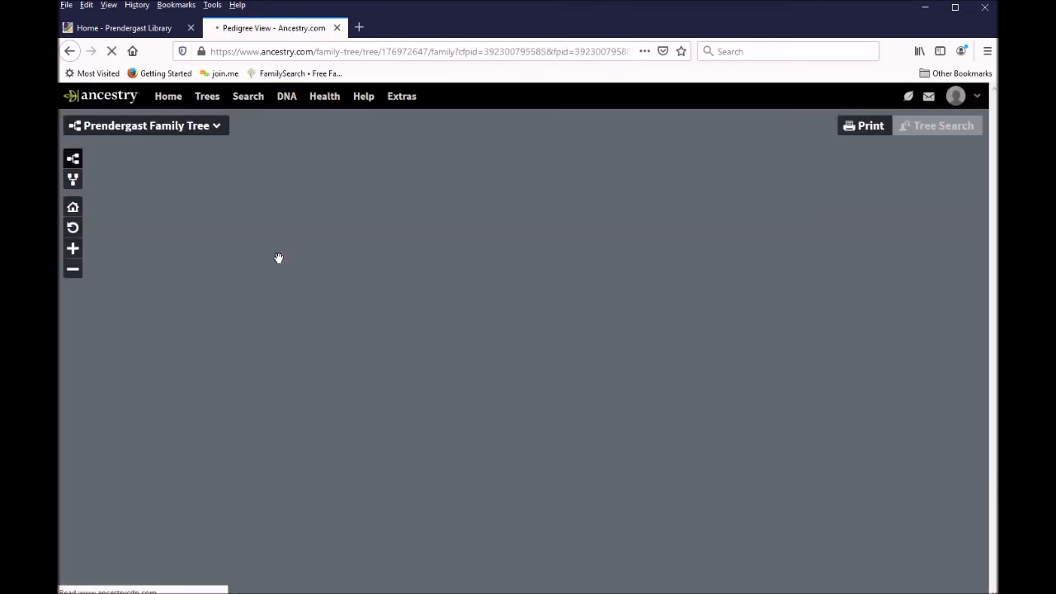
Step: Review the details and records of the potential father suggested for the home person's mother, reject him, and ignore the hint
click(358, 355)
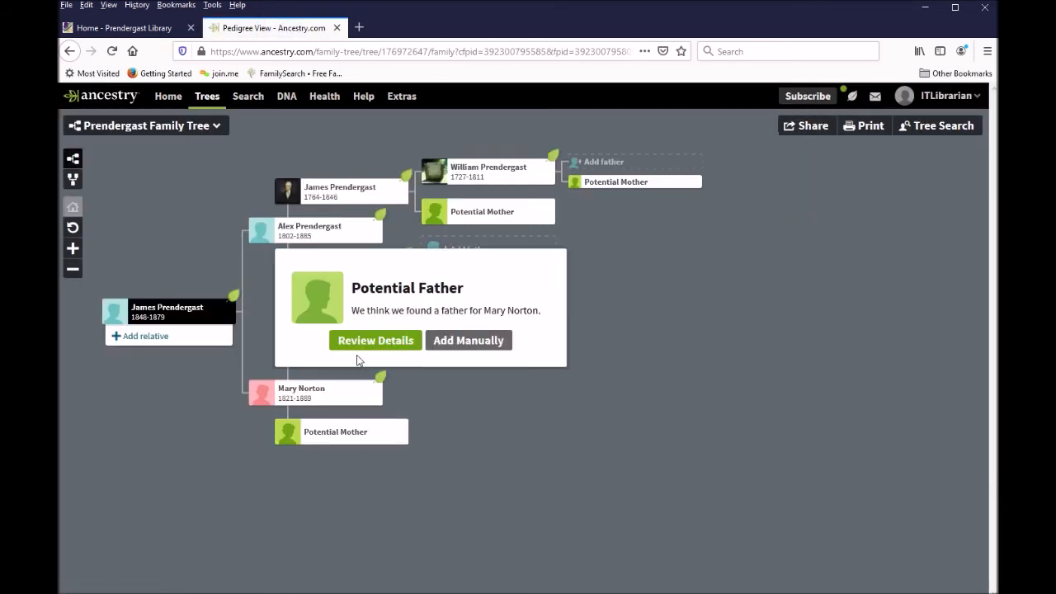
click(361, 339)
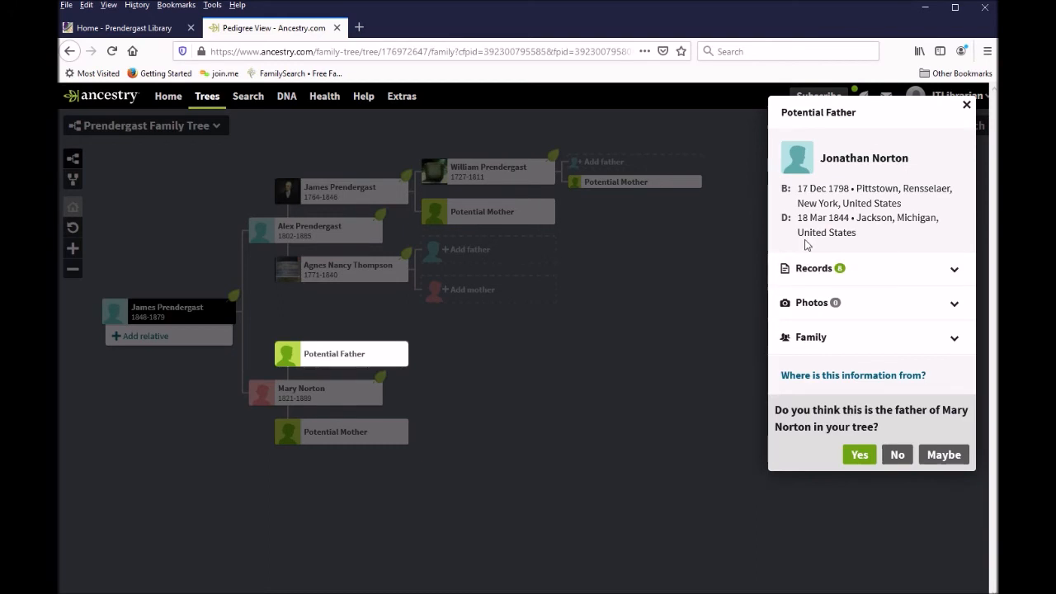
click(955, 271)
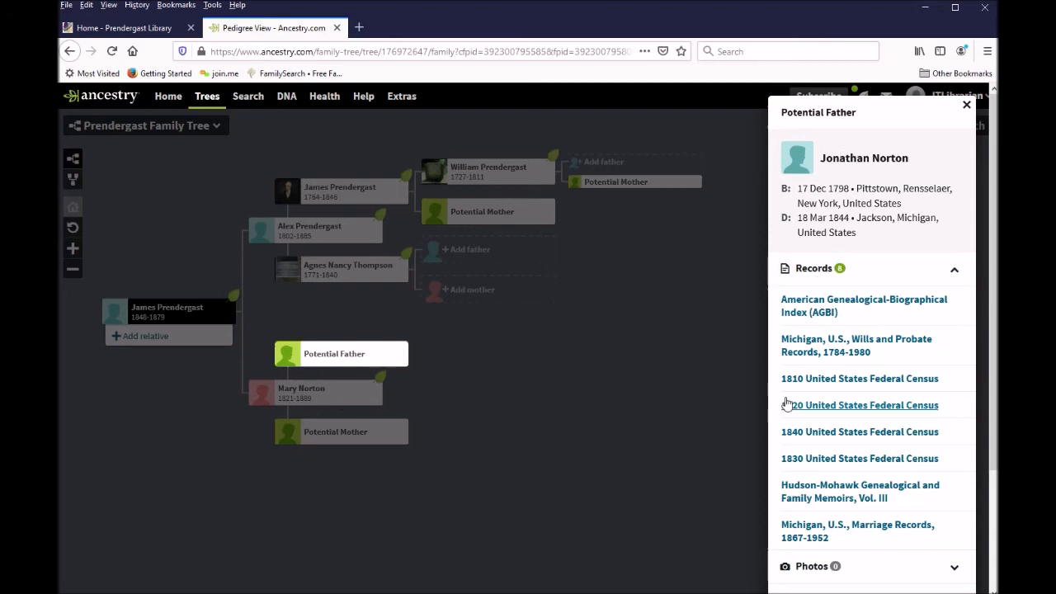
scroll(836, 251, down, 2)
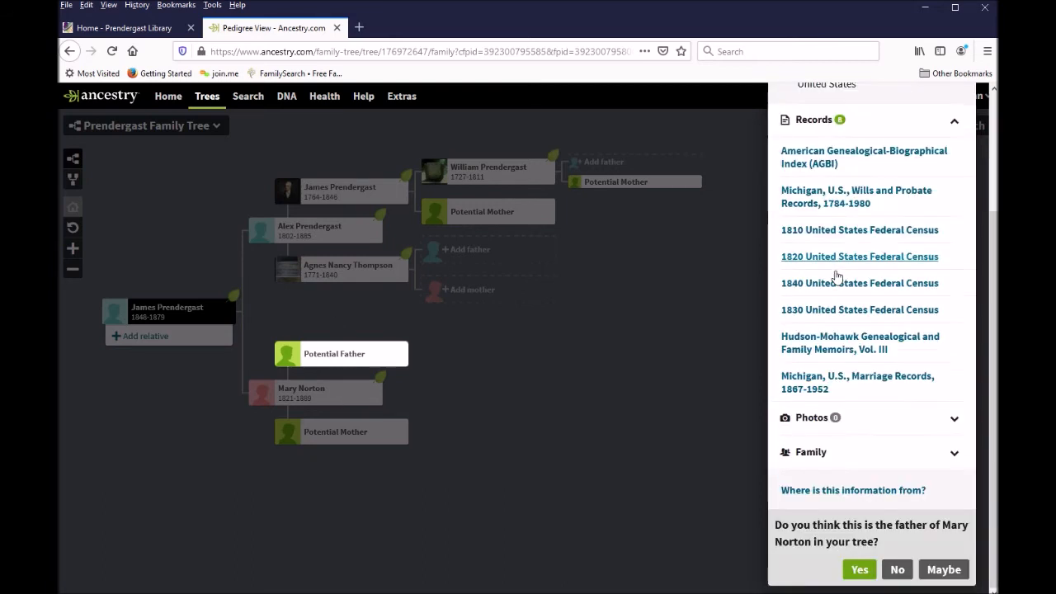
click(898, 571)
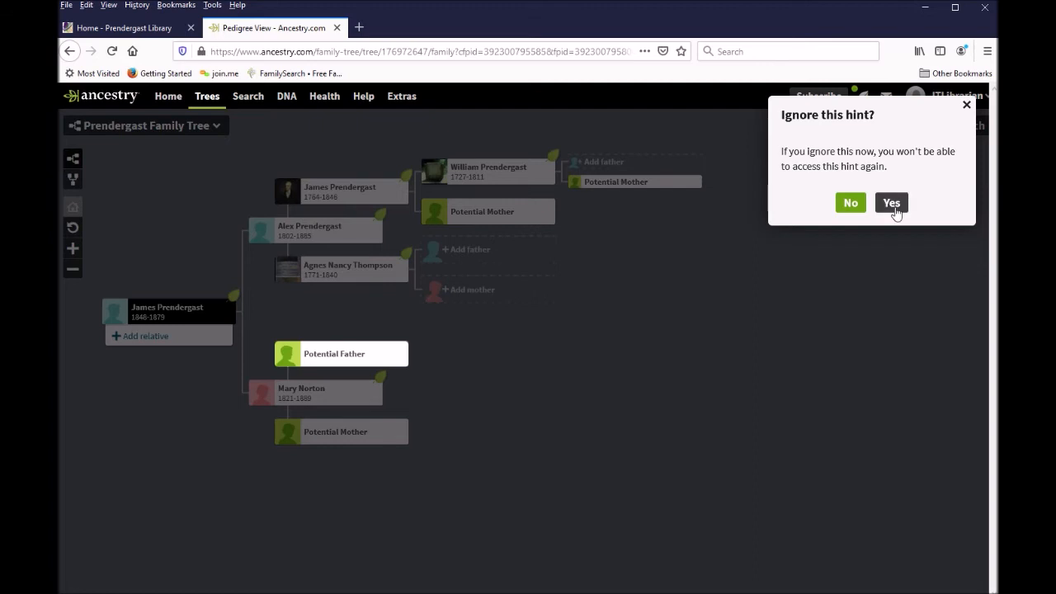
click(892, 202)
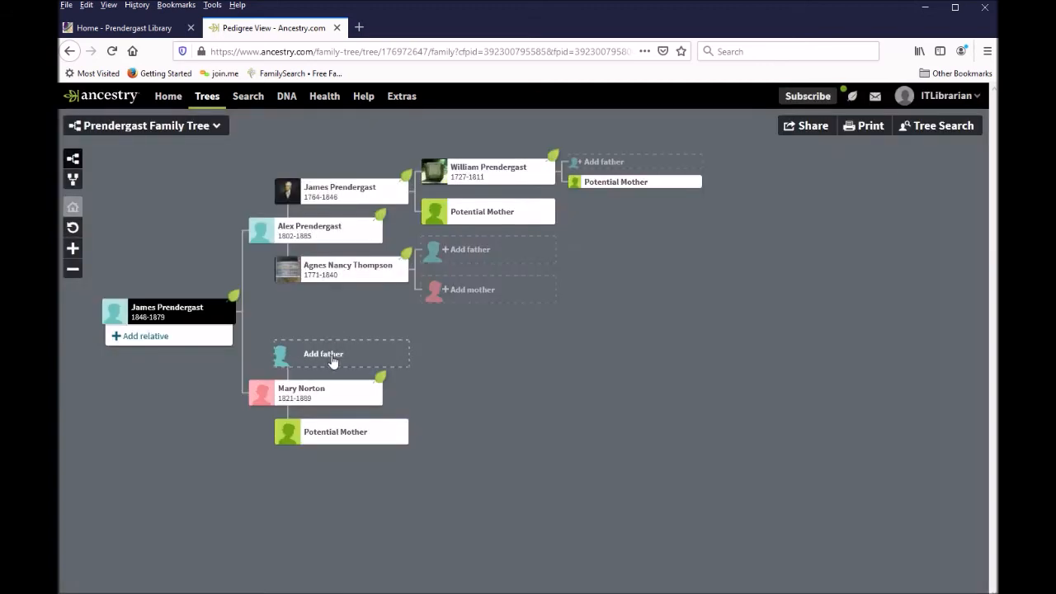
Step: Review the potential mother suggested for the home person's mother and answer Maybe
click(325, 436)
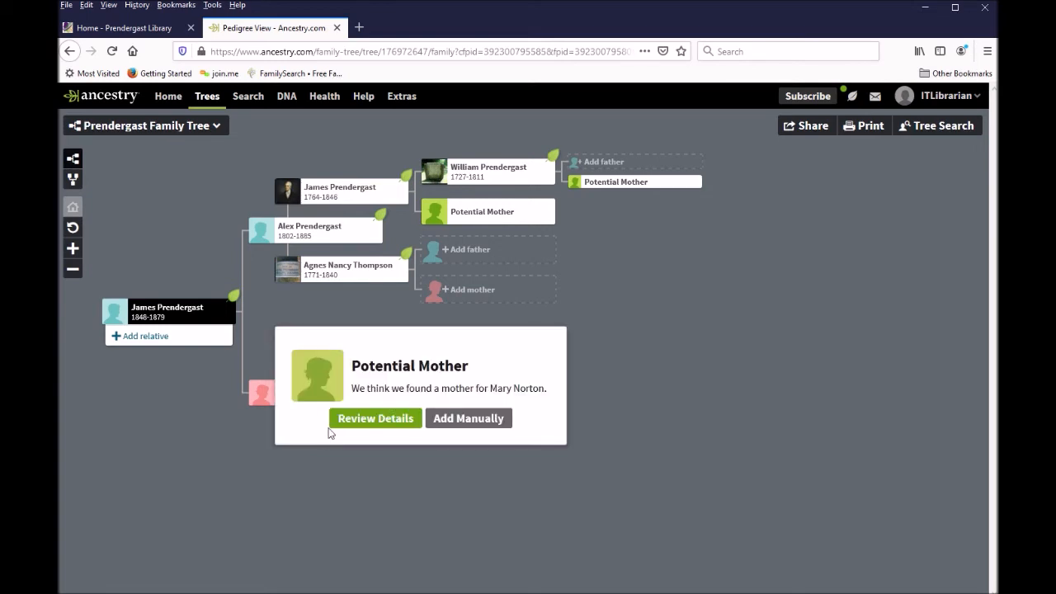
click(343, 420)
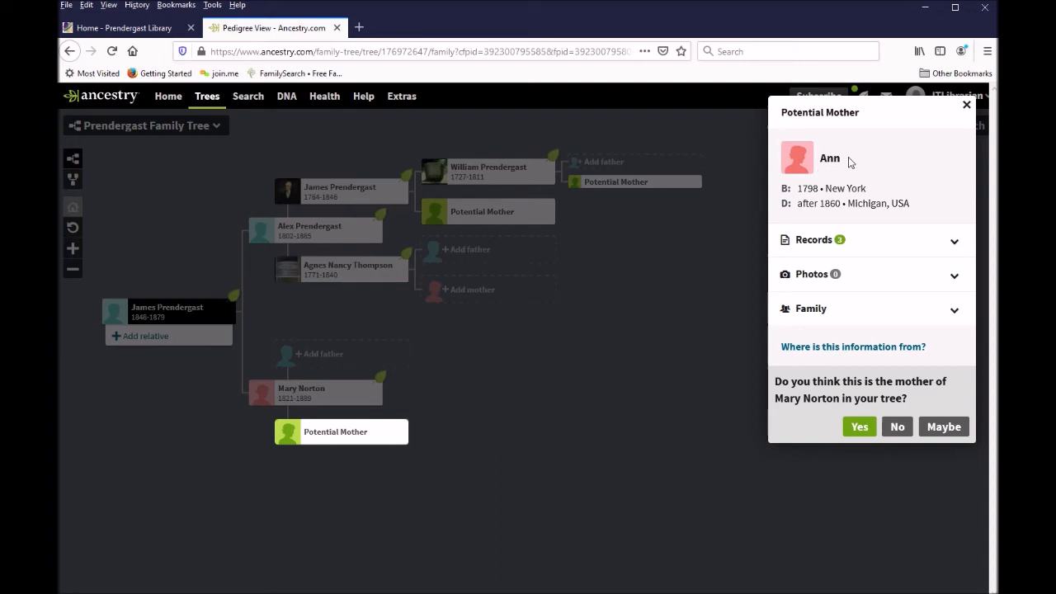
click(940, 427)
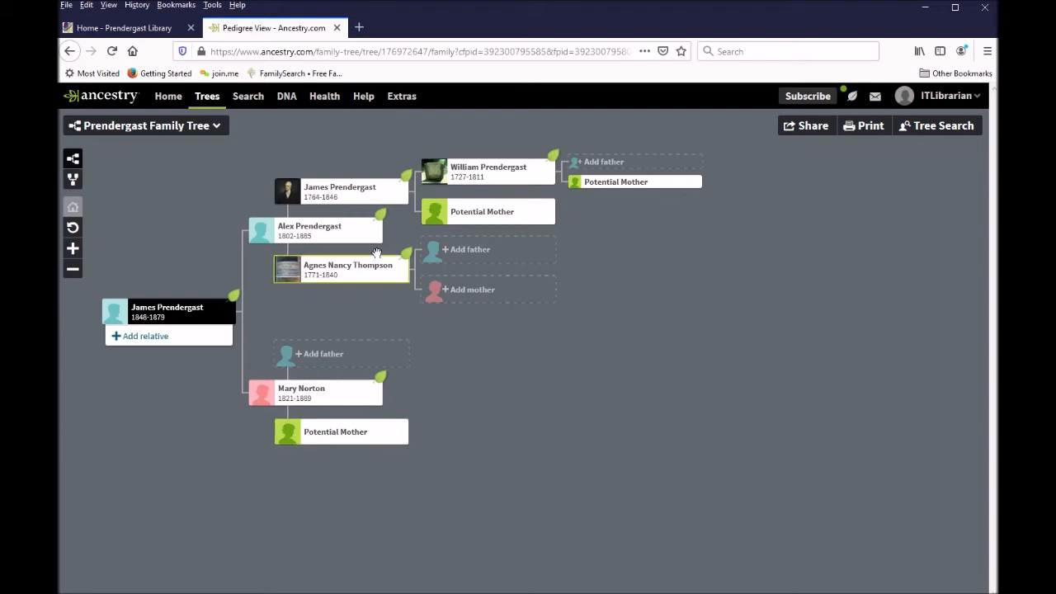
Step: Look through the home person's new hints, trying to view the first member photo, and return to the tree view
click(225, 314)
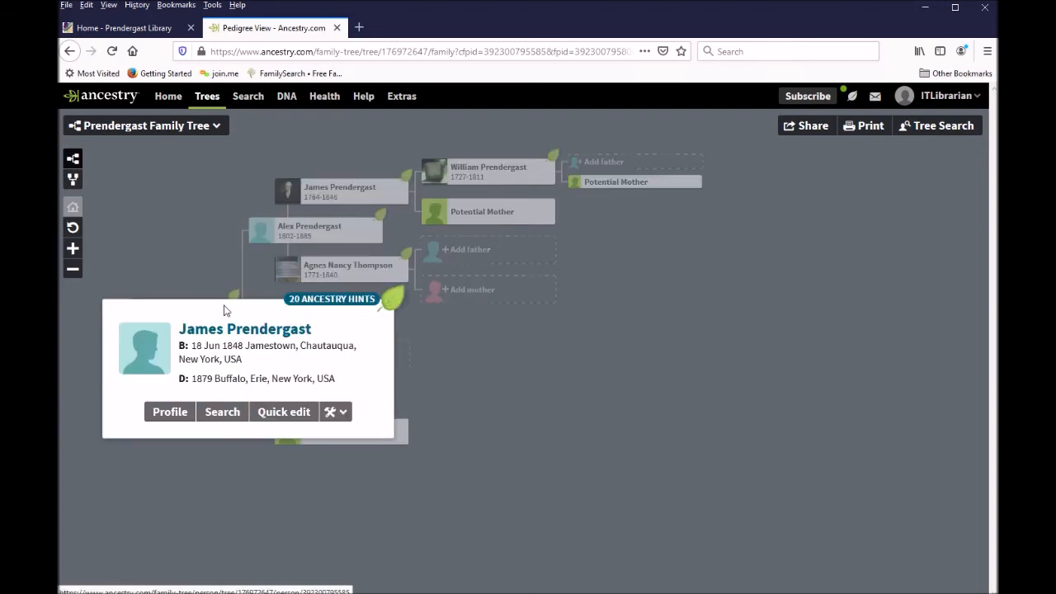
click(355, 299)
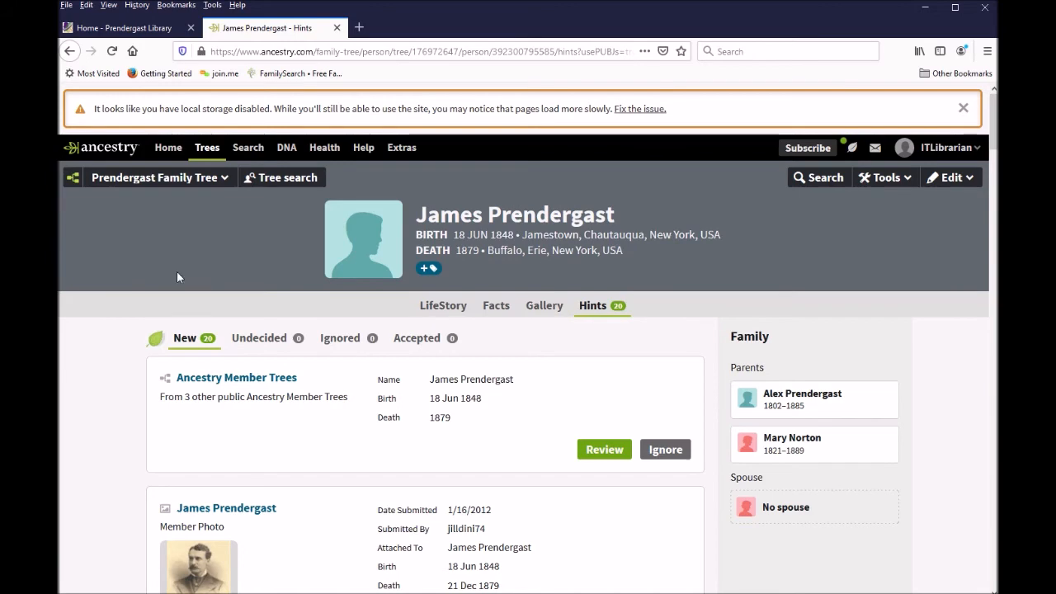
scroll(176, 277, down, 3)
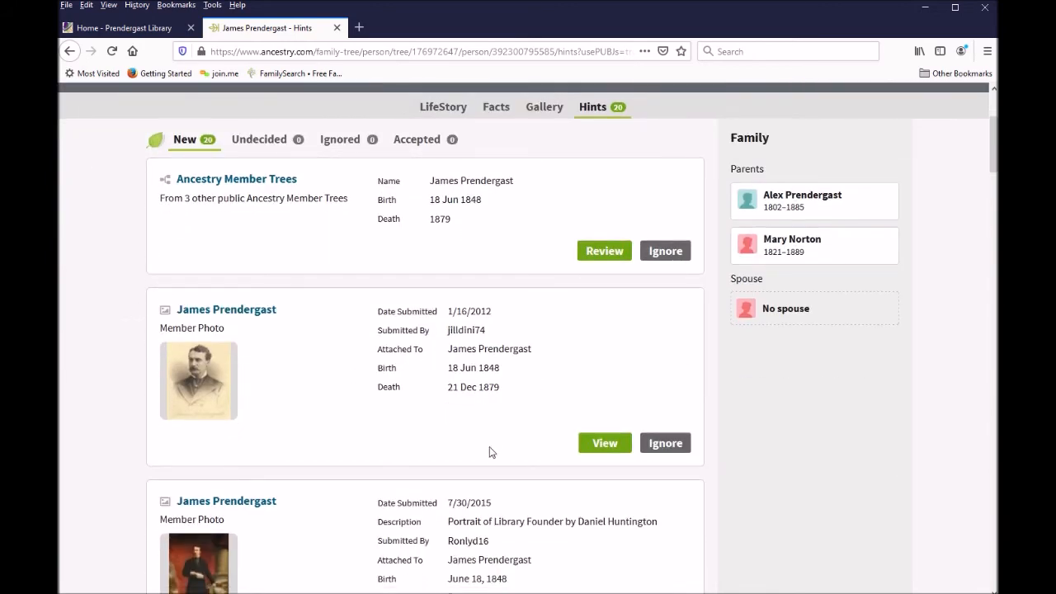
click(600, 450)
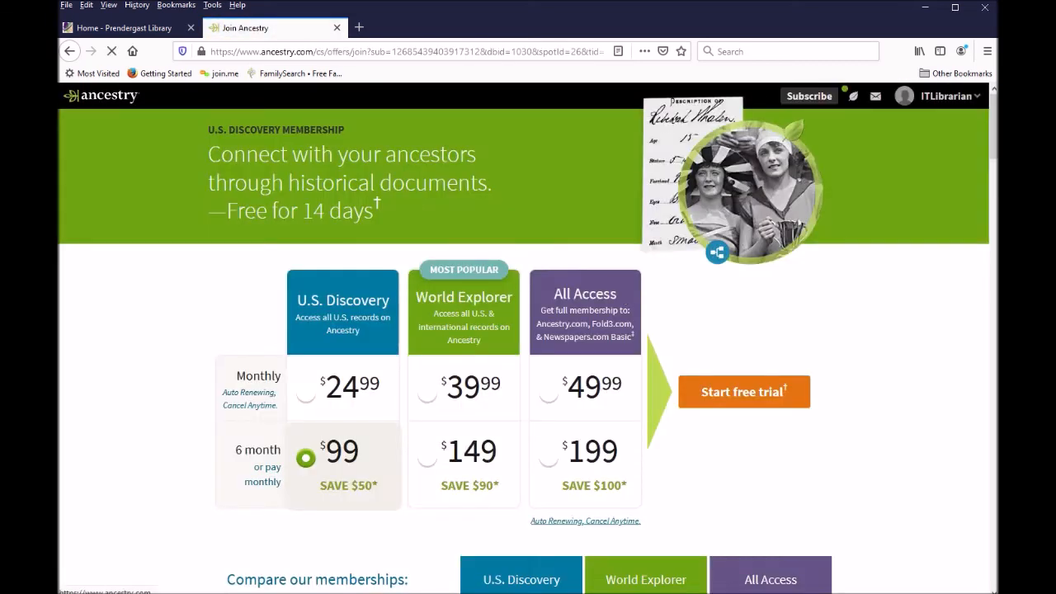
click(69, 52)
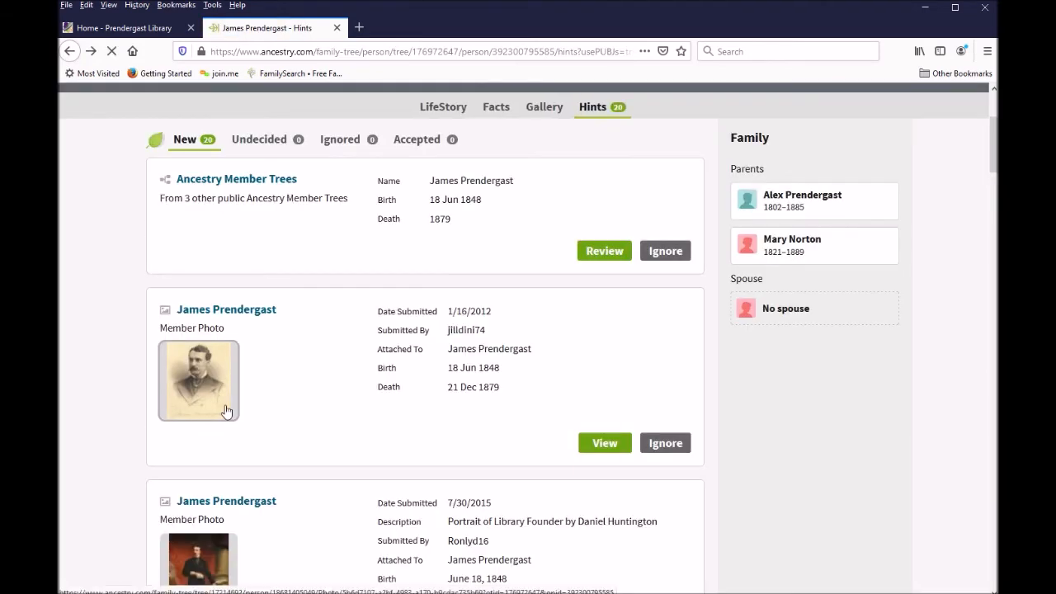
scroll(202, 417, down, 3)
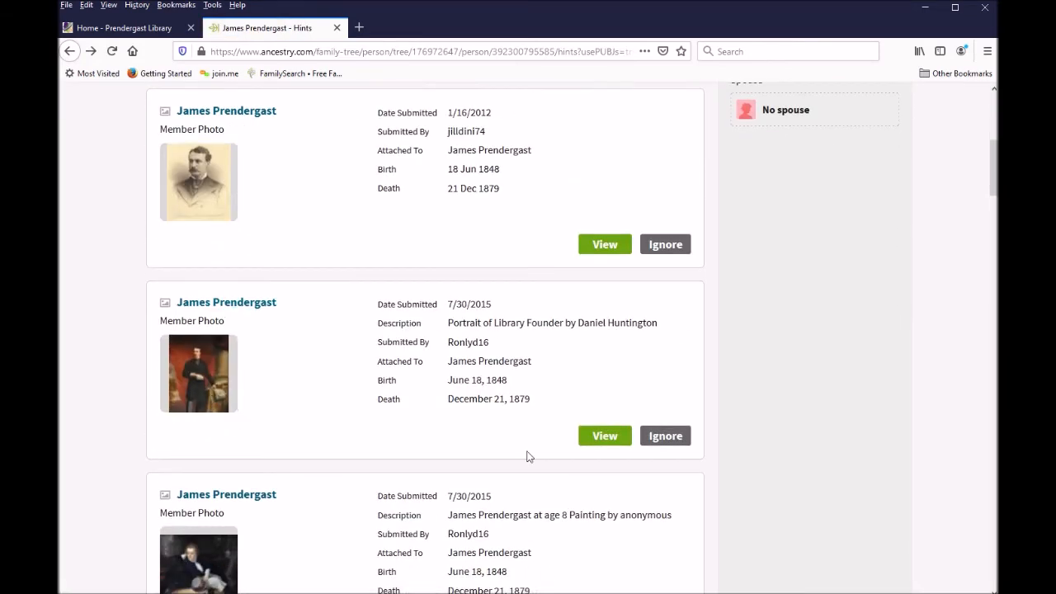
scroll(392, 394, down, 3)
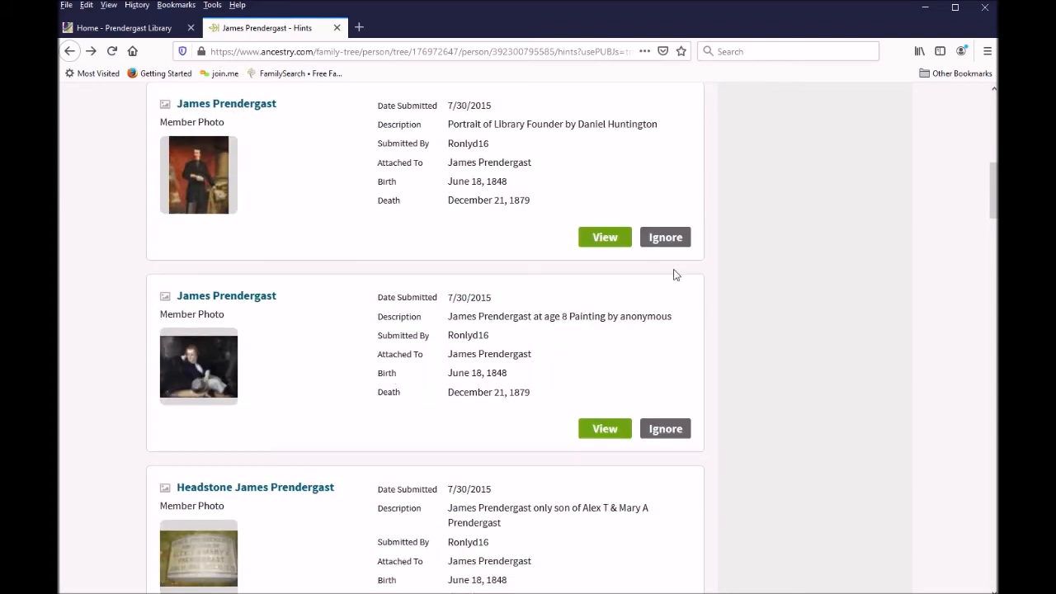
scroll(101, 353, down, 3)
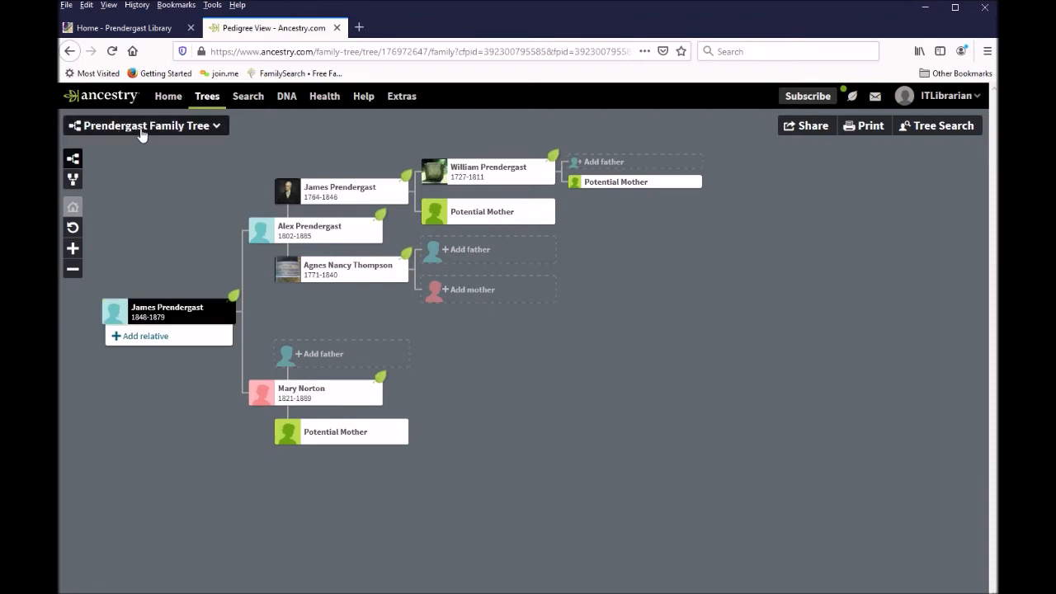
Step: Open the tree's Media Gallery, view only the photos, and switch back to all media
click(182, 134)
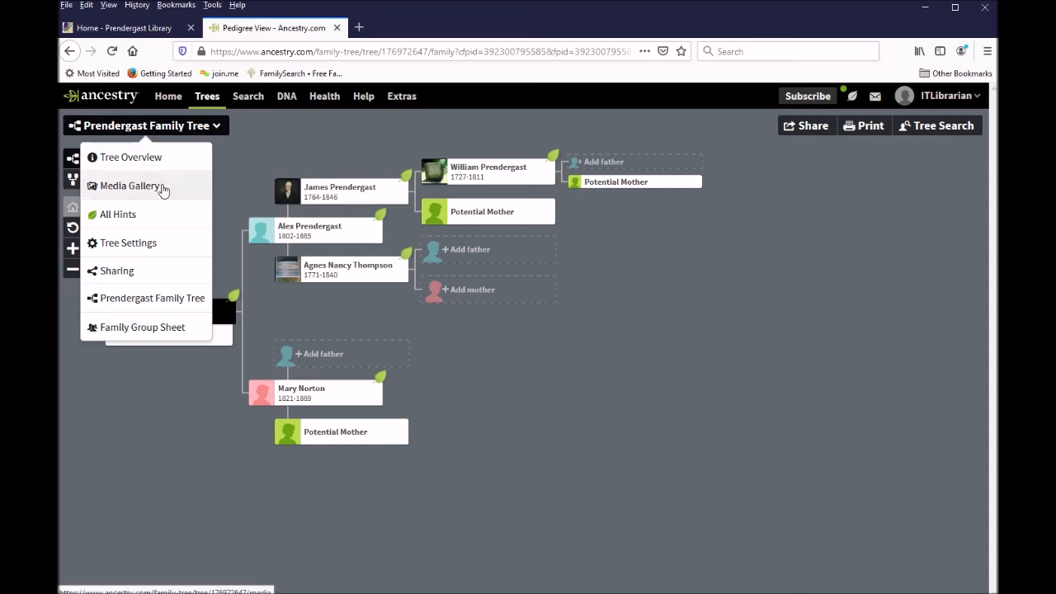
click(163, 186)
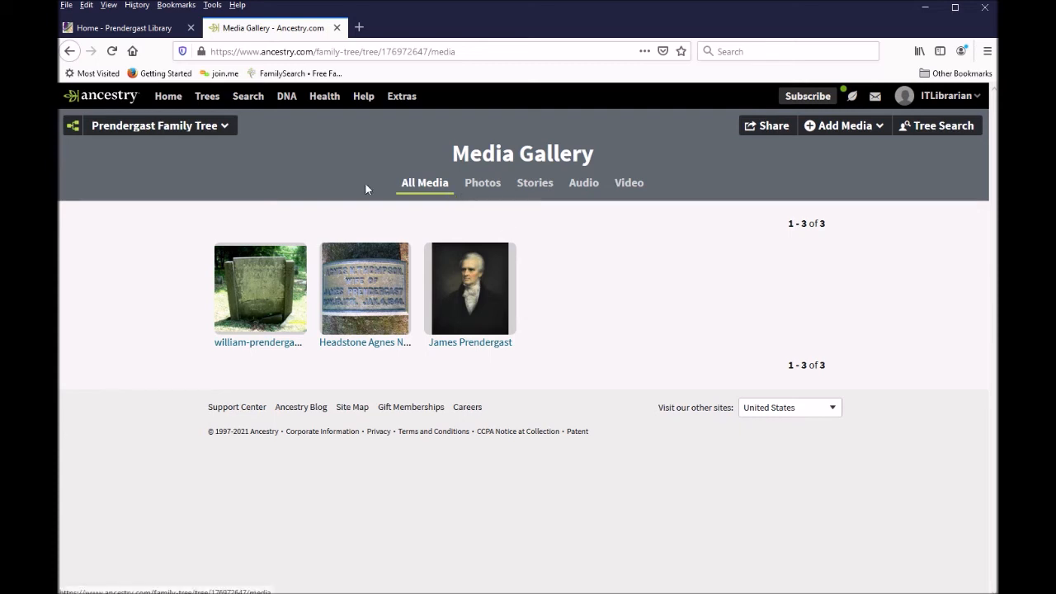
click(481, 187)
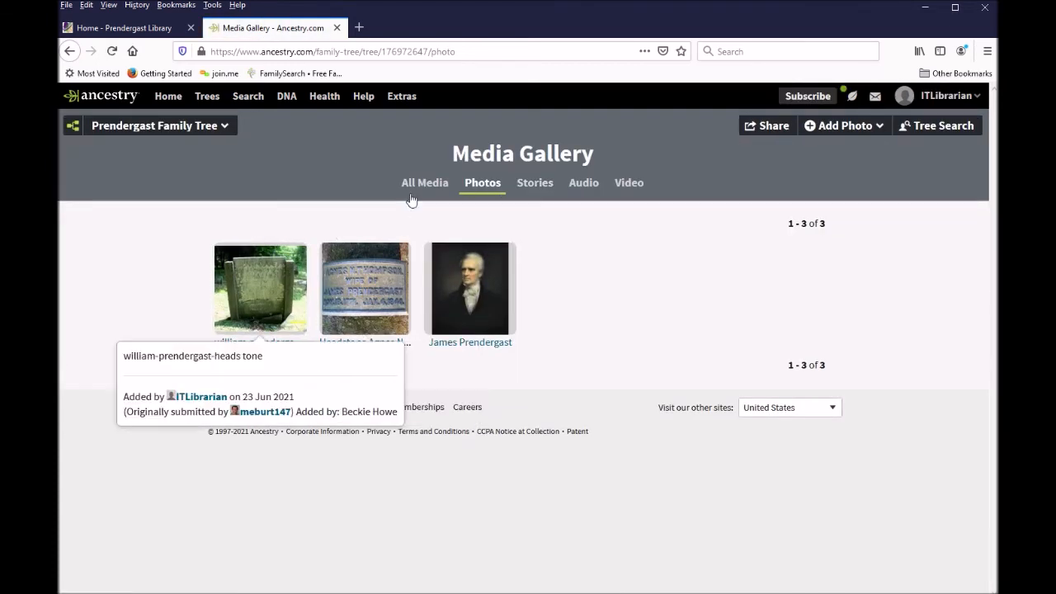
click(417, 188)
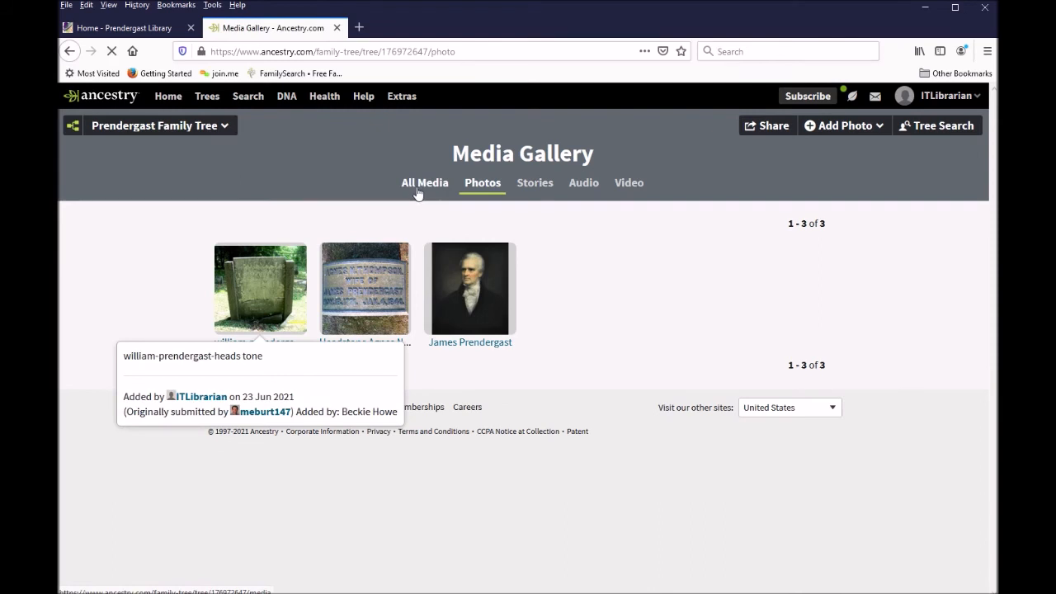
Step: Start a media upload to the family tree and browse to the Prendergast Family folder in Pictures
click(862, 130)
click(836, 164)
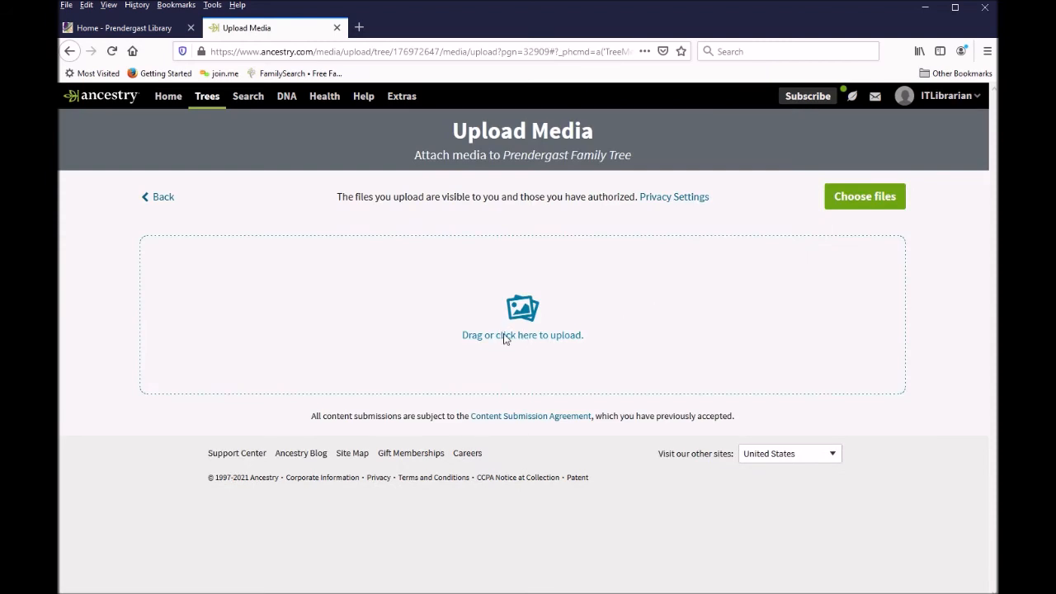
click(506, 338)
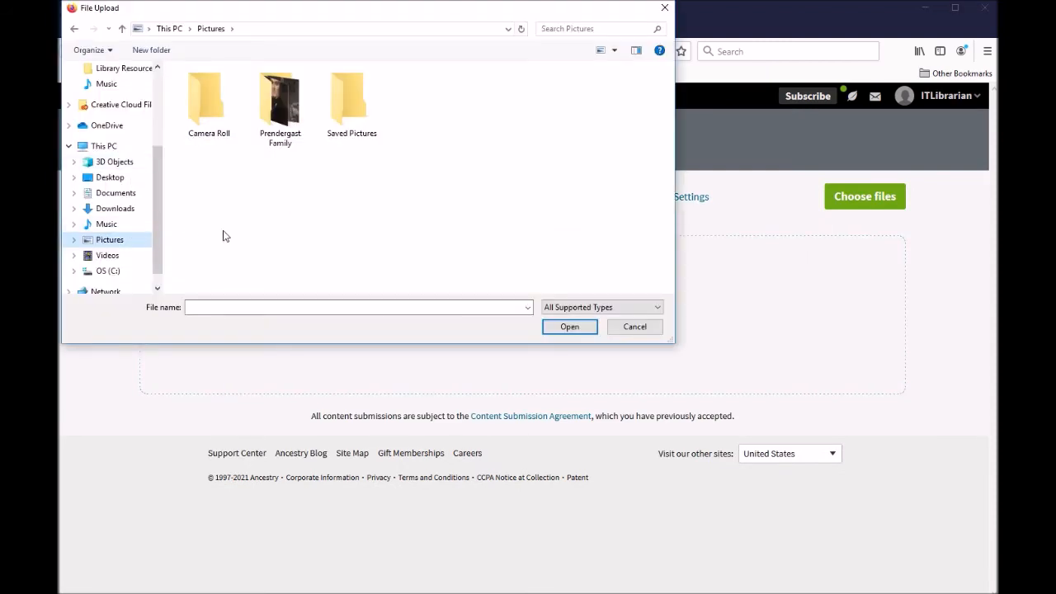
double_click(295, 114)
Step: Select all five portrait images in the Prendergast Family folder and upload them to the tree
click(212, 128)
key(shift+End)
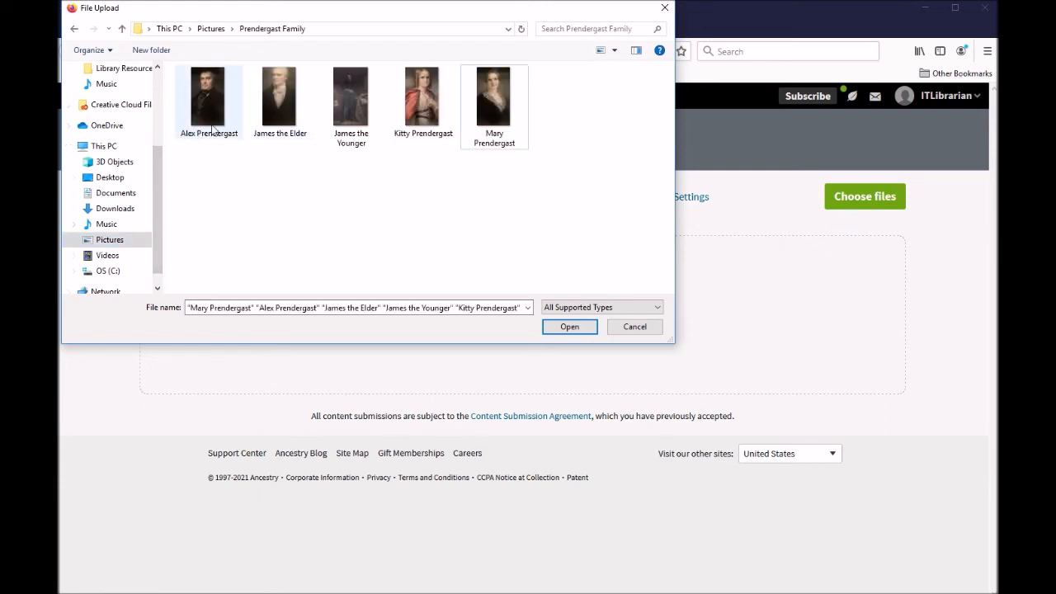
click(212, 128)
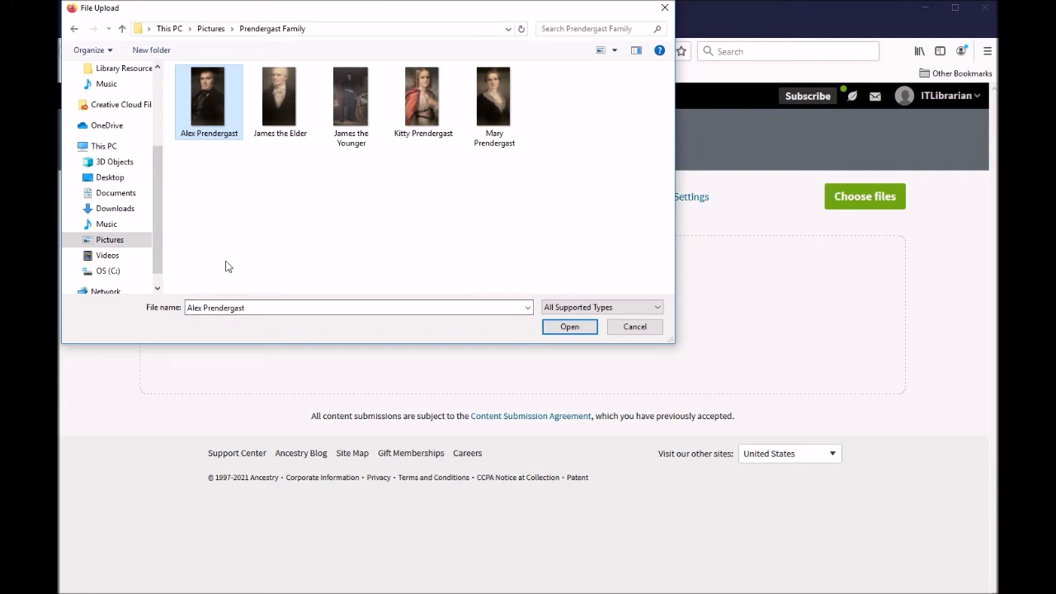
key(shift+Right)
key(shift+Right)
key(shift+Right)
key(shift+Right)
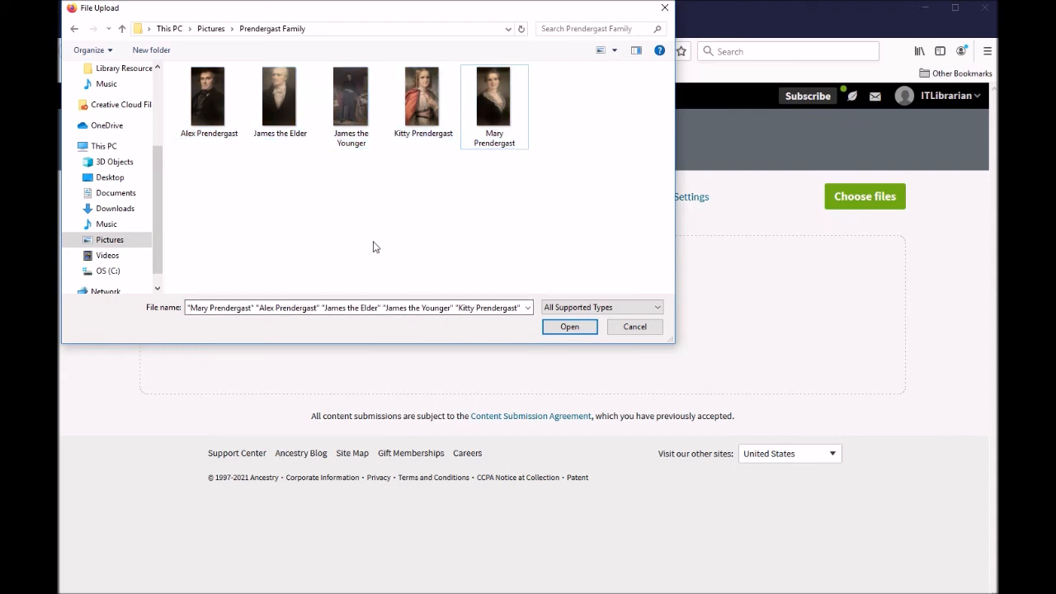
click(214, 124)
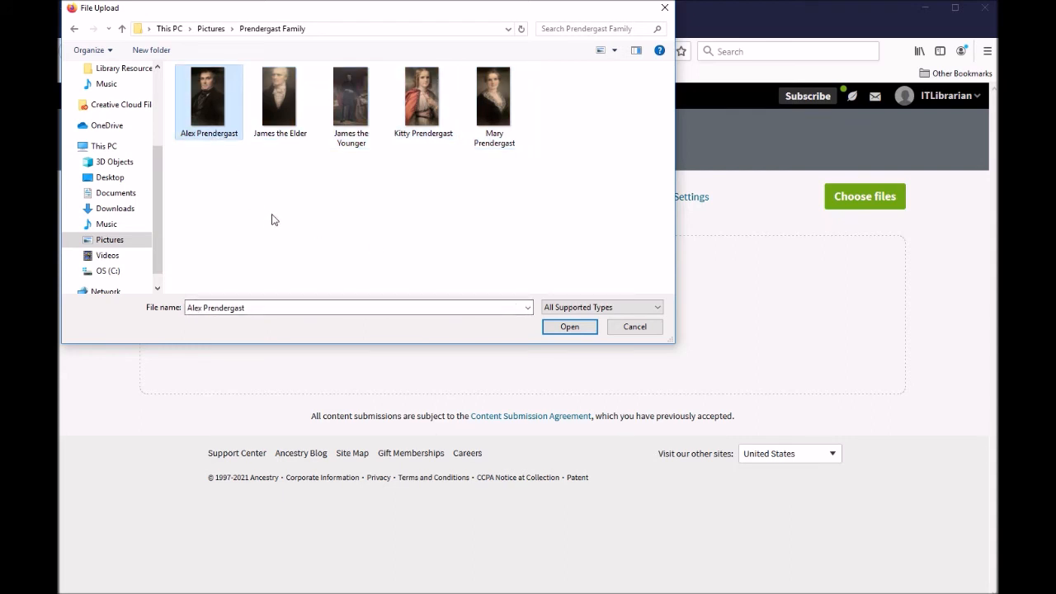
shift+click(494, 103)
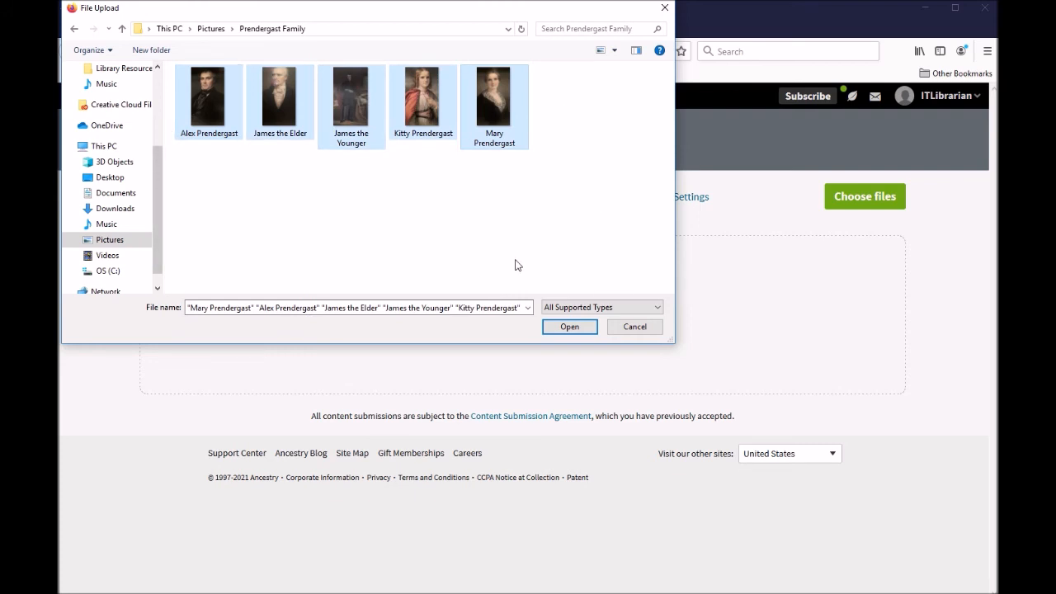
click(569, 327)
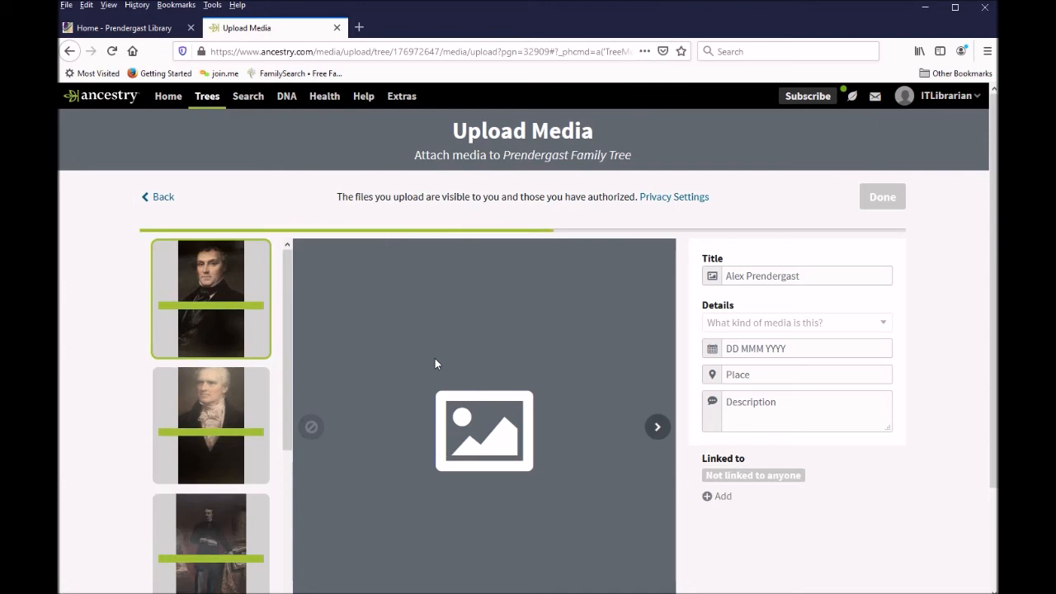
Step: Set the media type of the first uploaded image to Portrait, leaving its date and place blank
scroll(837, 216, down, 2)
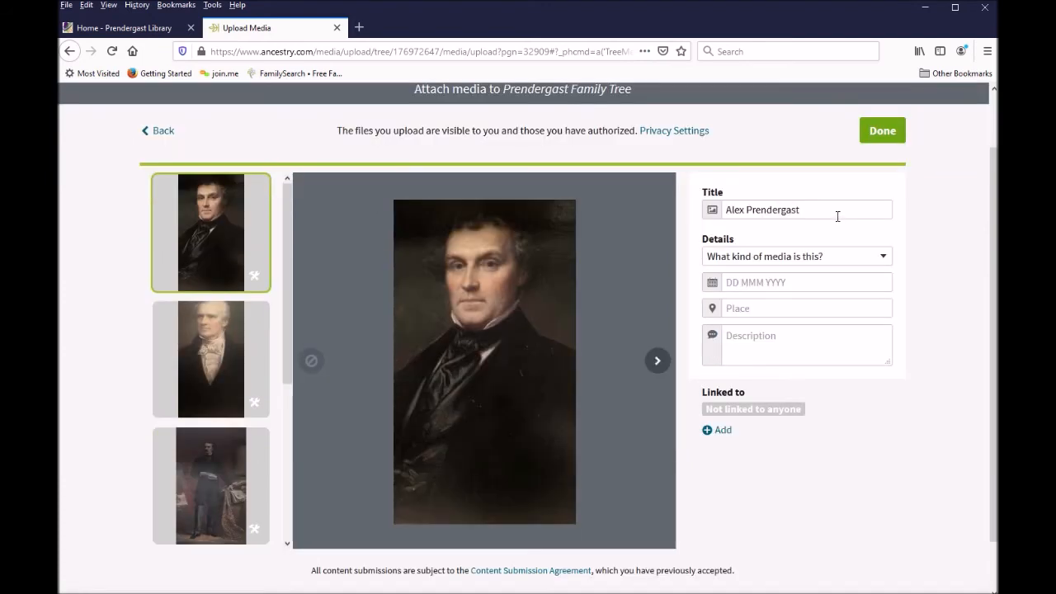
click(790, 262)
click(770, 292)
click(768, 284)
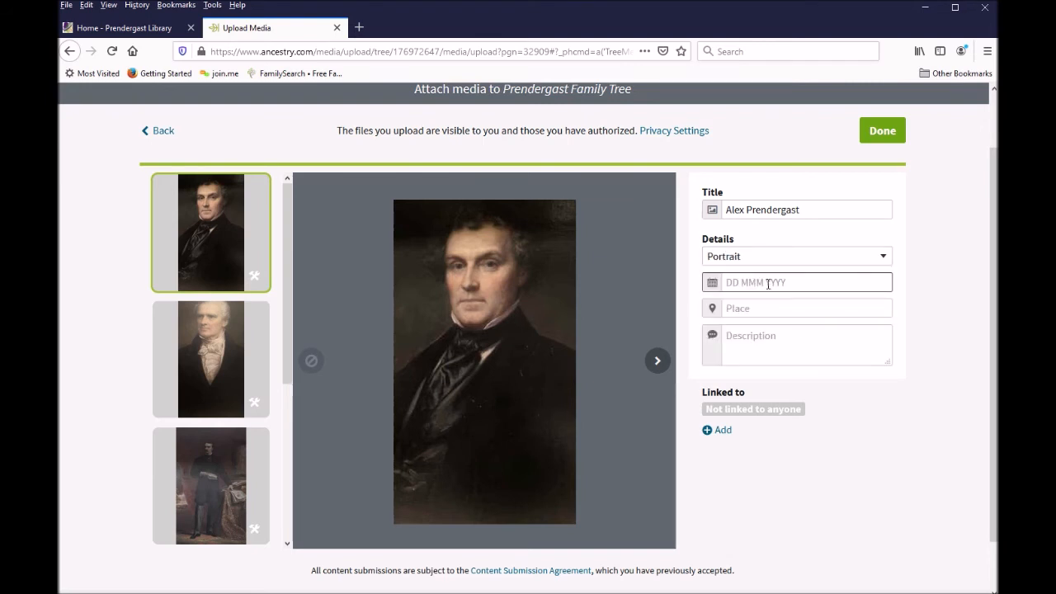
click(774, 306)
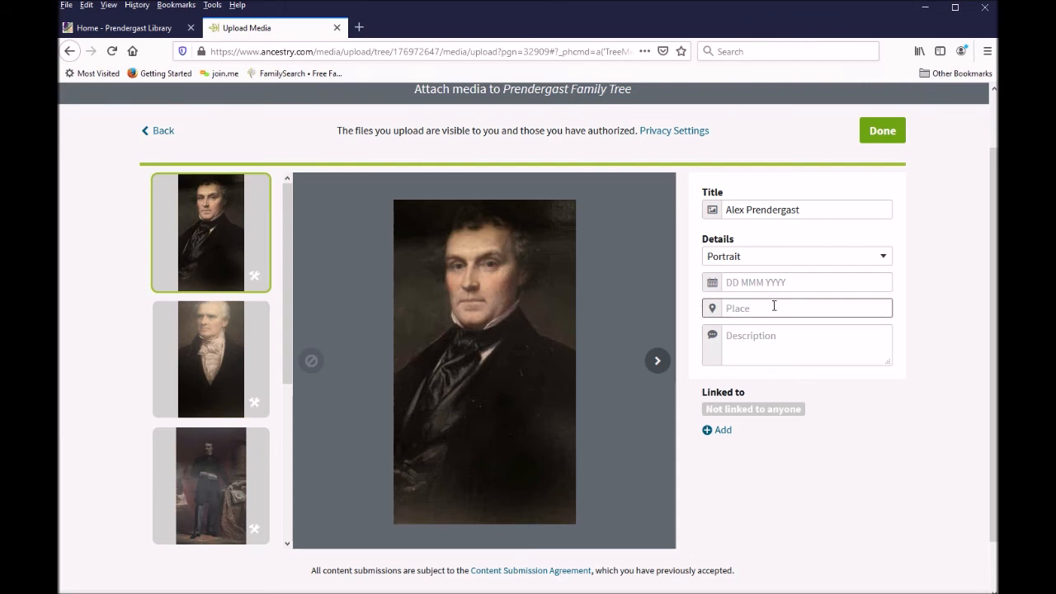
Step: Set the "James the Elder" image's media type to Portrait and replace "the Elder" in its title with the surname and "Sr."
click(191, 367)
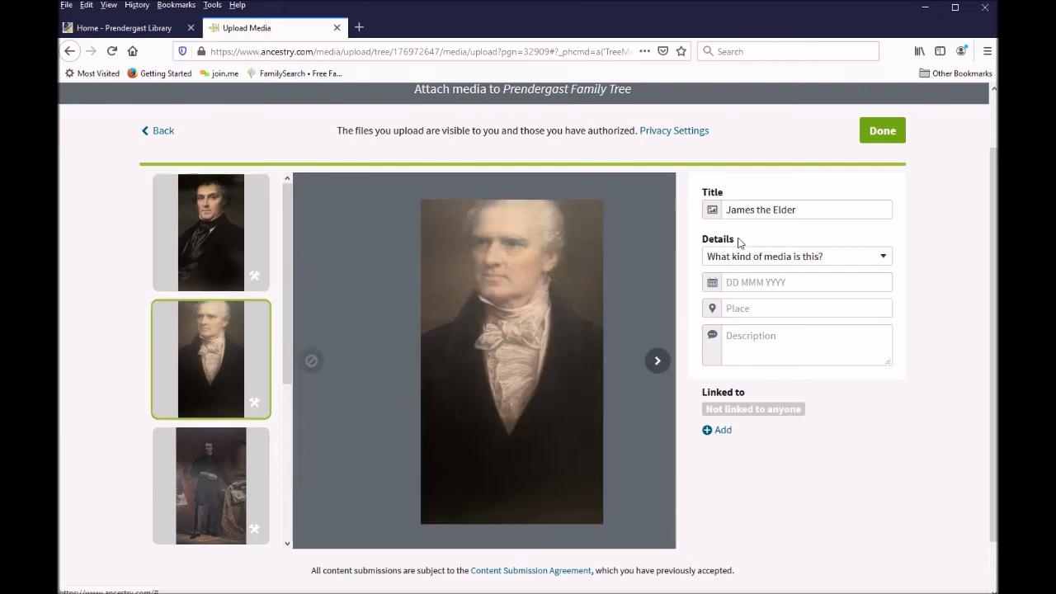
click(768, 259)
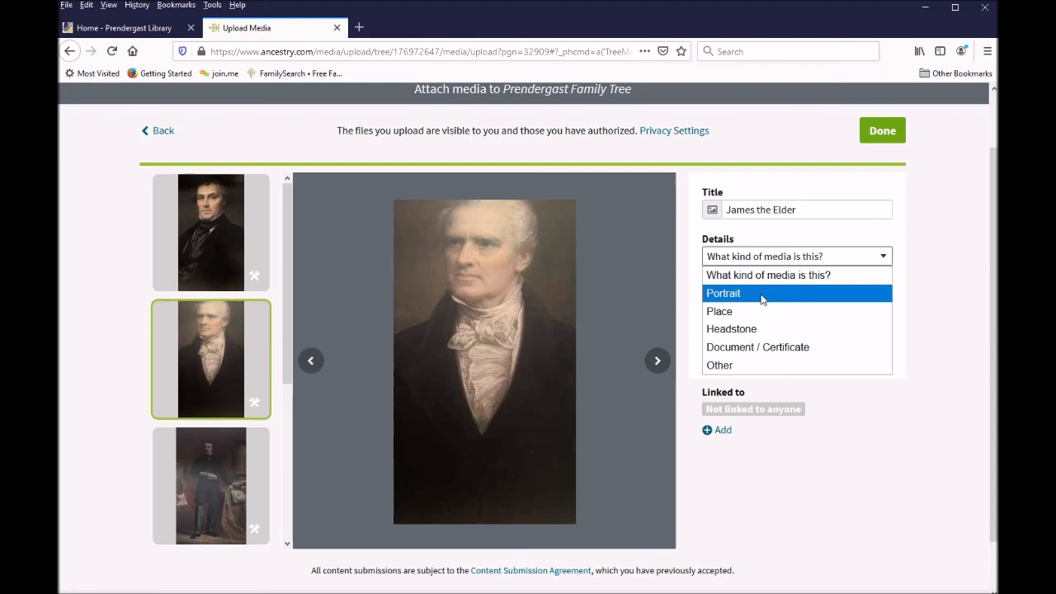
click(769, 289)
drag(756, 209, 844, 210)
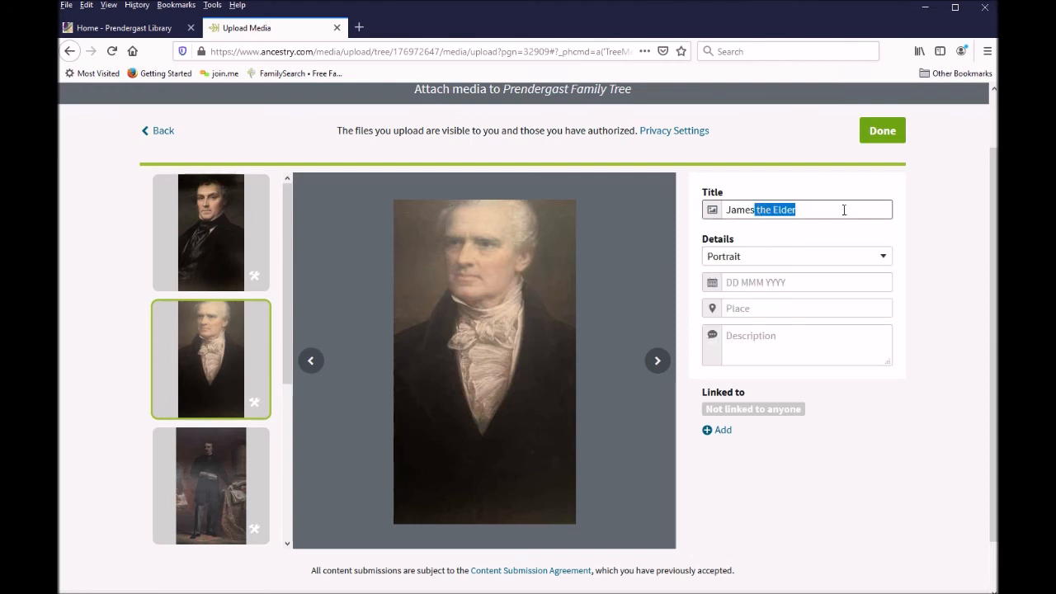
text(Pren)
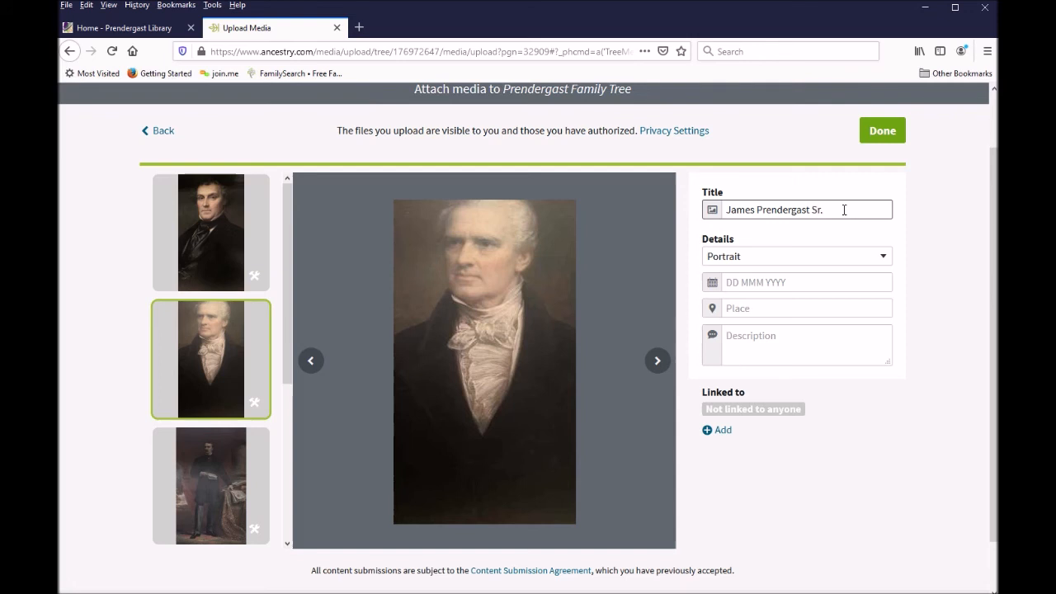
Step: Replace "the Younger" in the third image's title with the surname and "Jr.", and set its media type to Portrait
click(248, 486)
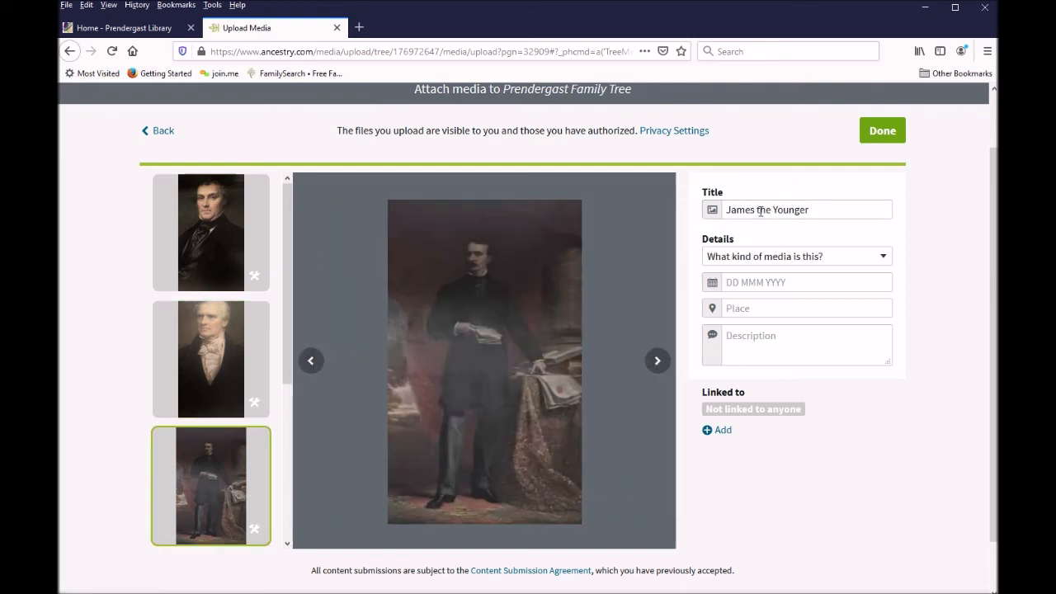
drag(760, 211, 844, 210)
text(t Jr.)
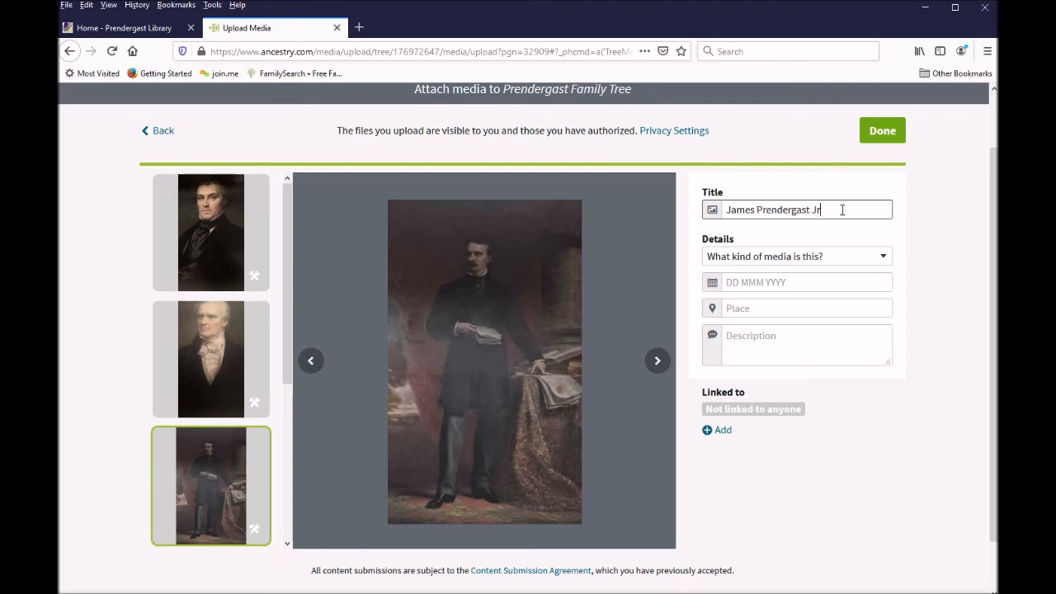
click(822, 257)
click(819, 297)
Step: Continue through the remaining uploaded portraits, finish the upload, and show only the photos in the Media Gallery
click(658, 360)
scroll(221, 357, up, 3)
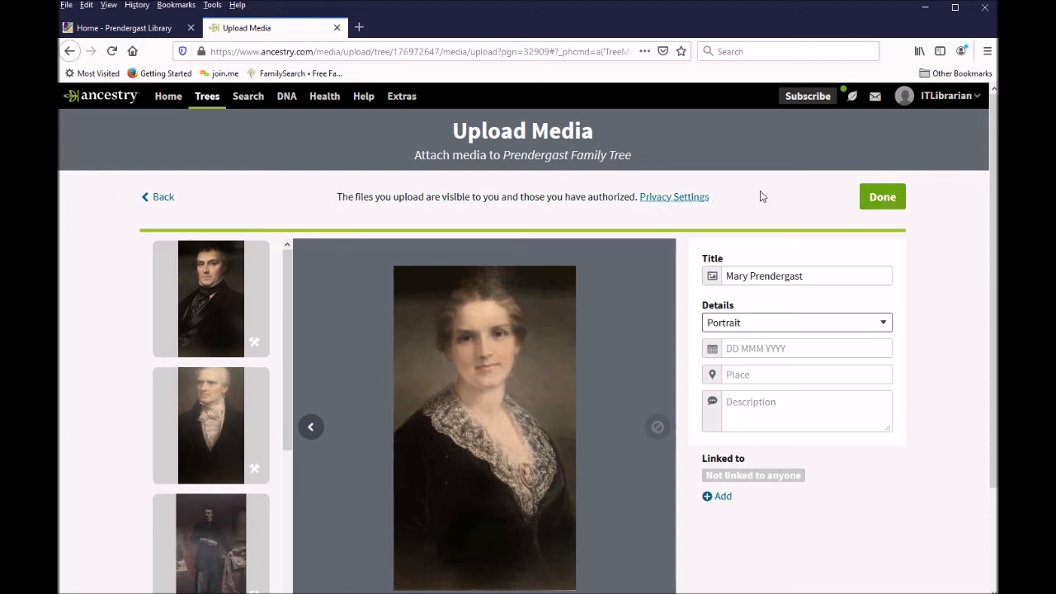
click(898, 203)
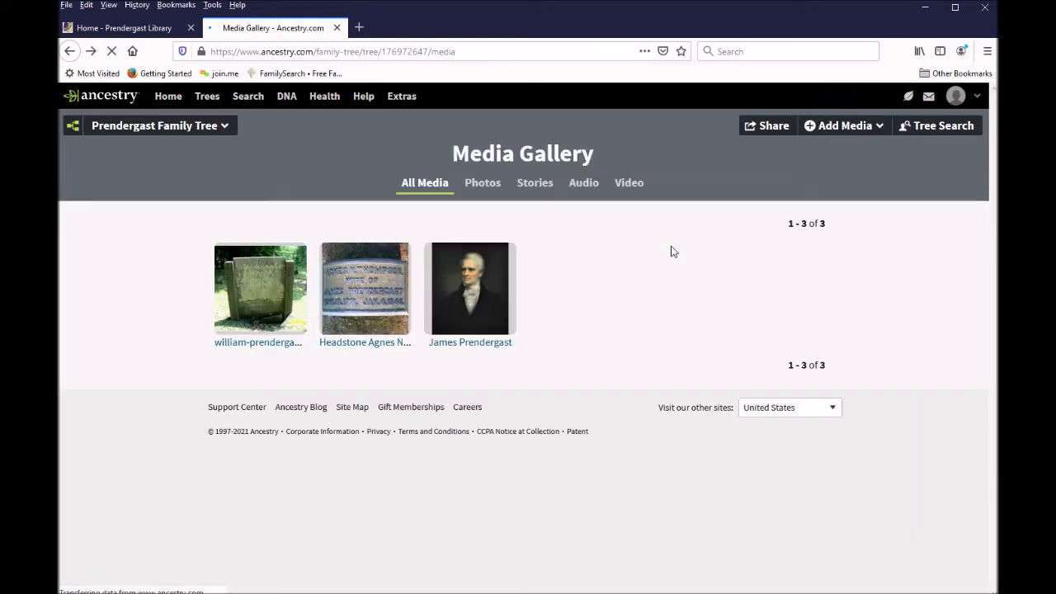
click(485, 185)
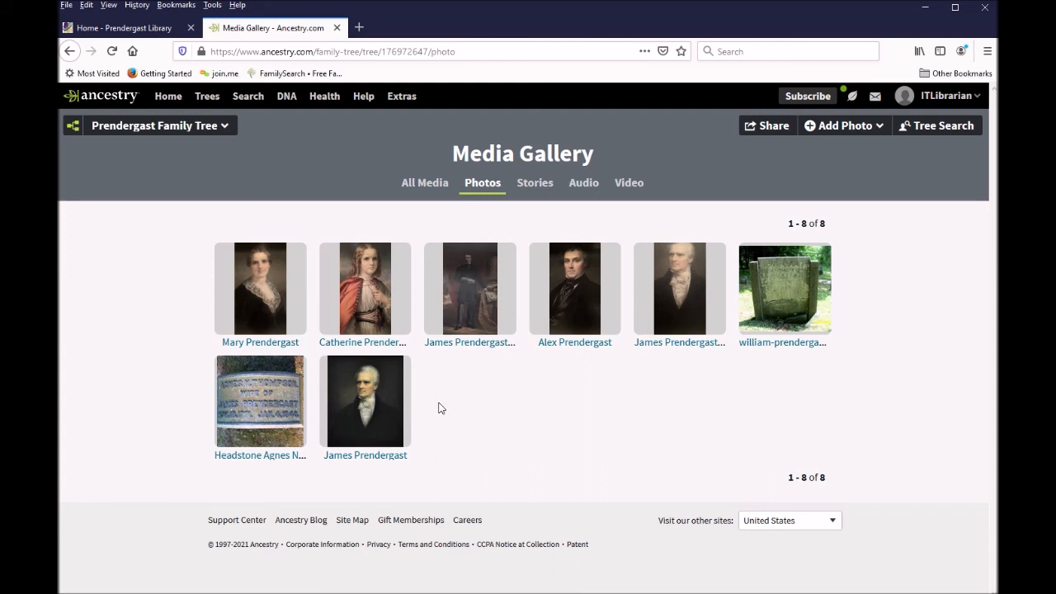
Step: Open the portrait of the woman with the lace collar and attach it to the home person's mother in this tree
mouse_move(264, 289)
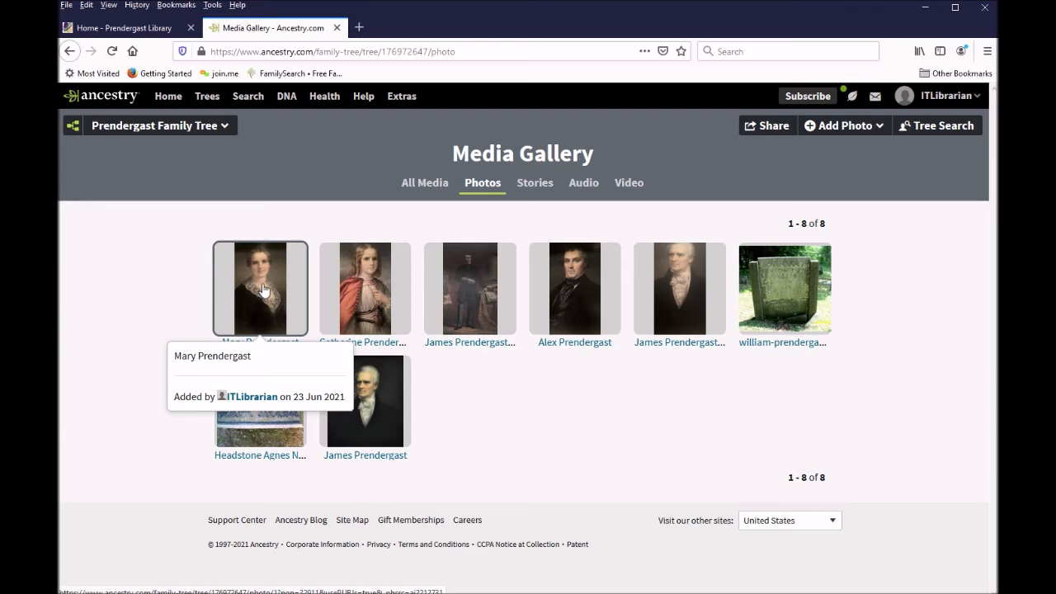
click(263, 289)
scroll(165, 332, down, 1)
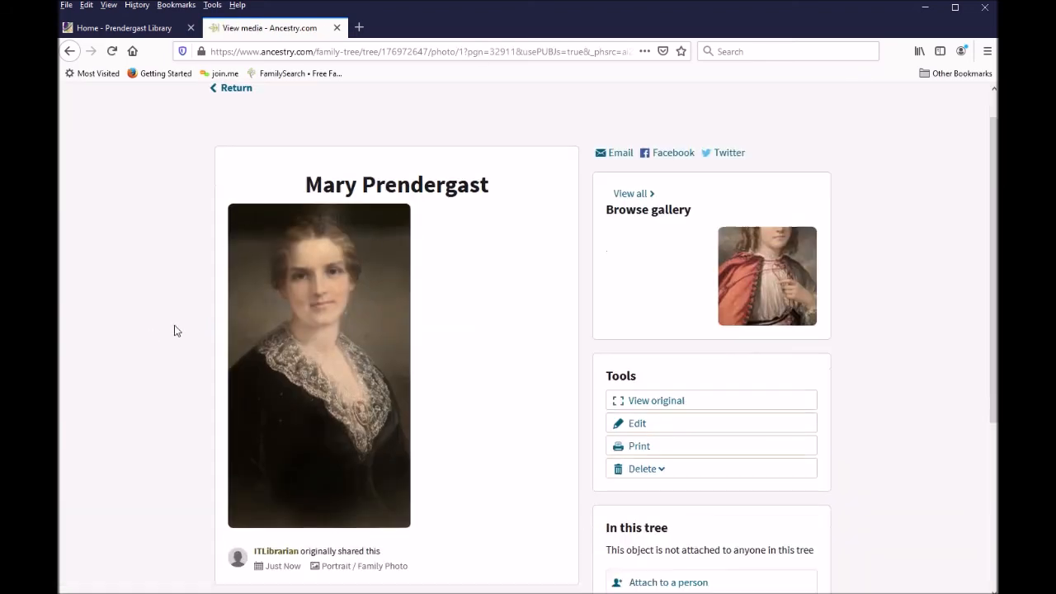
scroll(173, 329, down, 3)
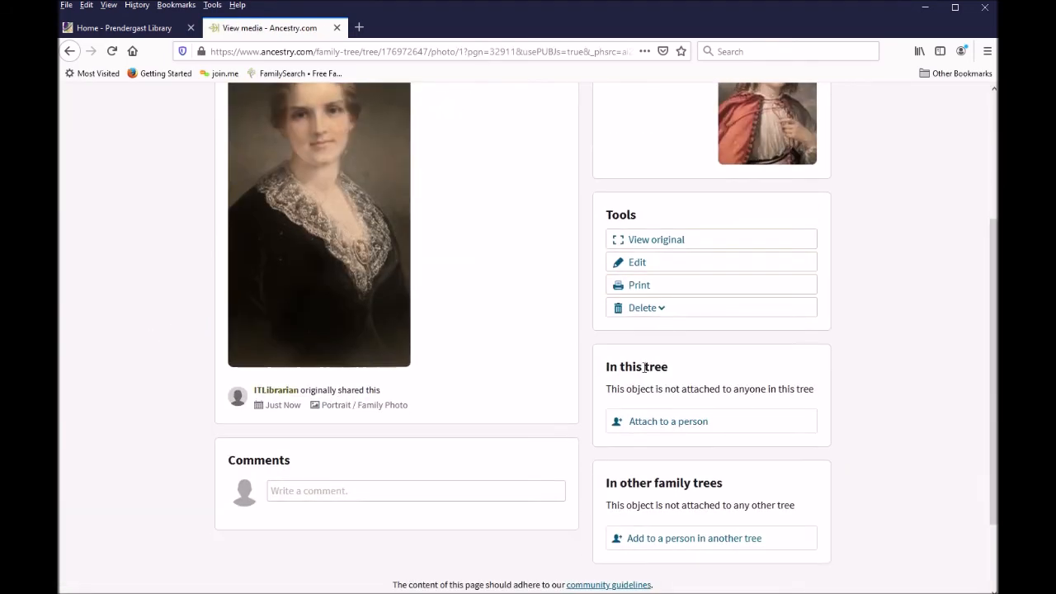
scroll(671, 317, down, 1)
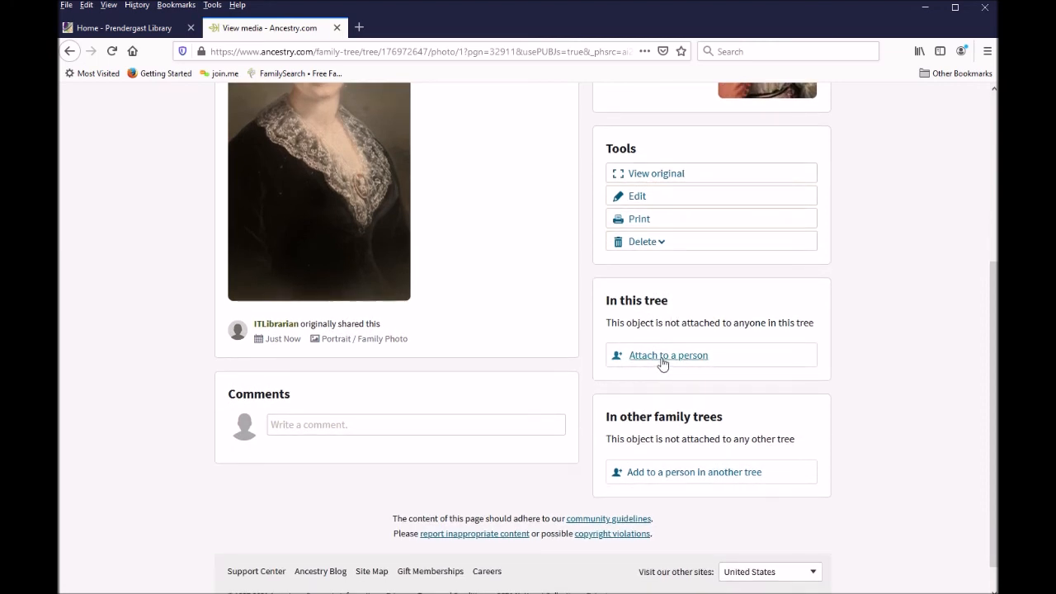
click(664, 356)
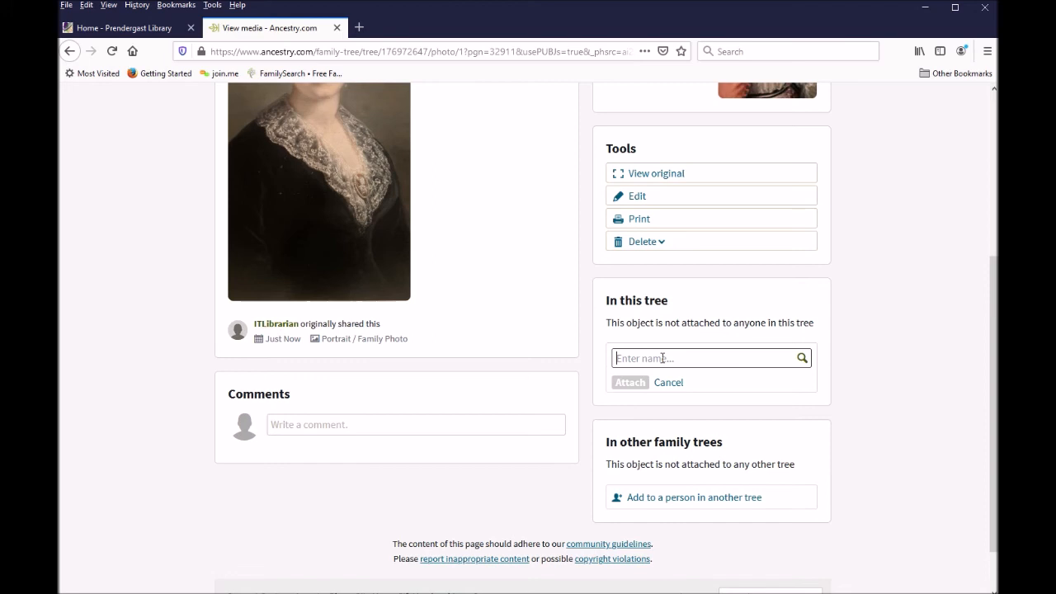
text(Mary)
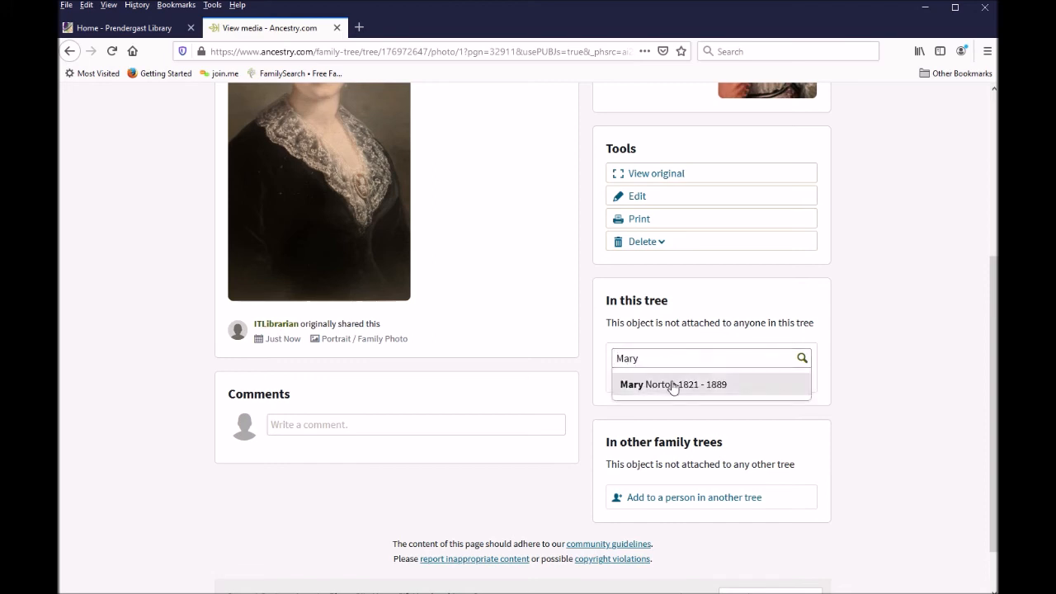
click(672, 386)
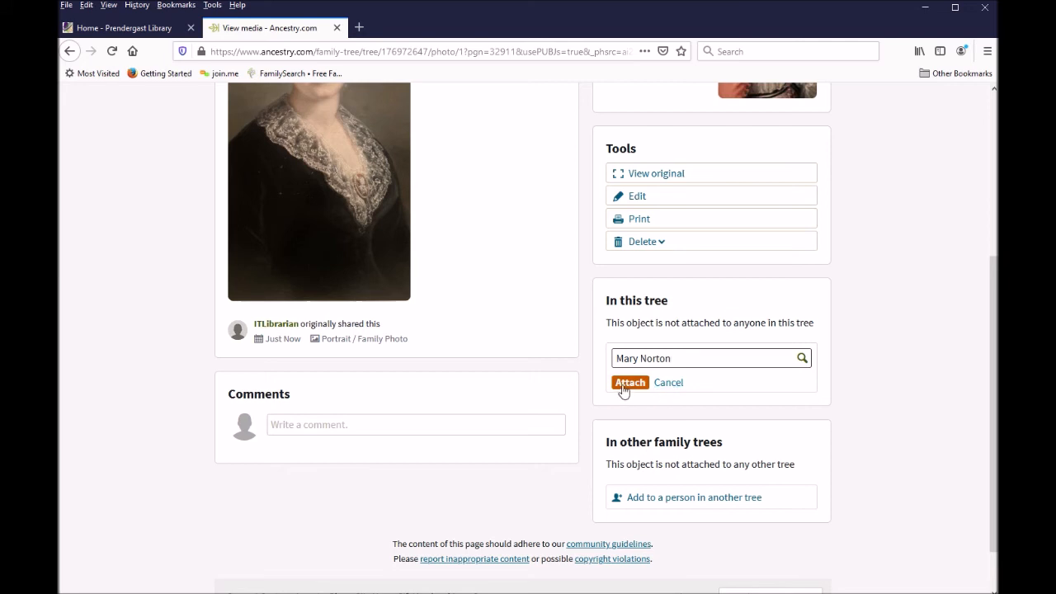
click(628, 384)
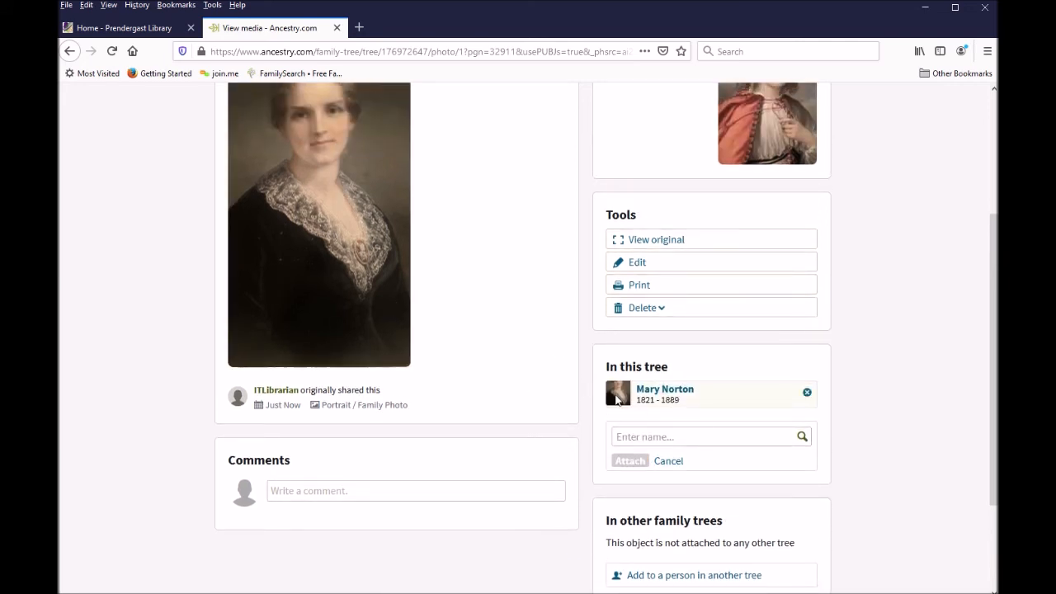
Step: Crop the mother's profile image to a square around her head and shoulders, save it, and return to the tree view
click(666, 389)
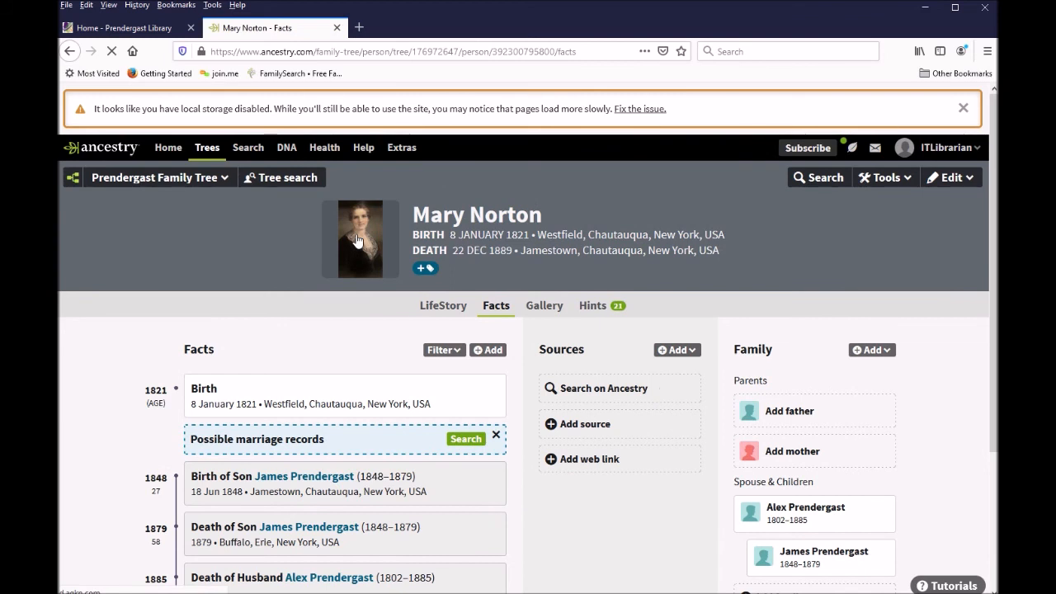
click(365, 240)
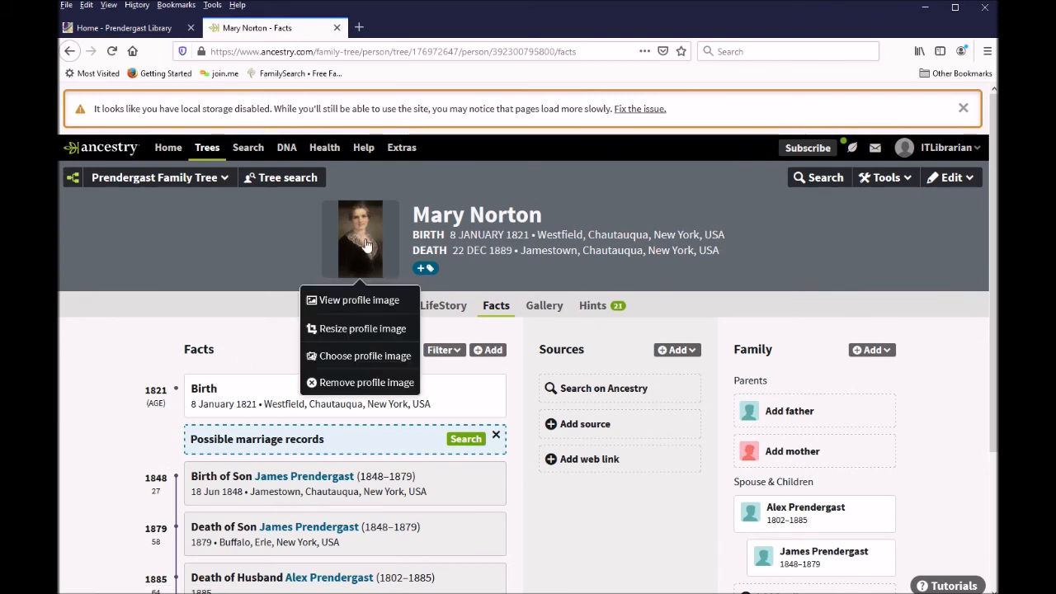
click(373, 333)
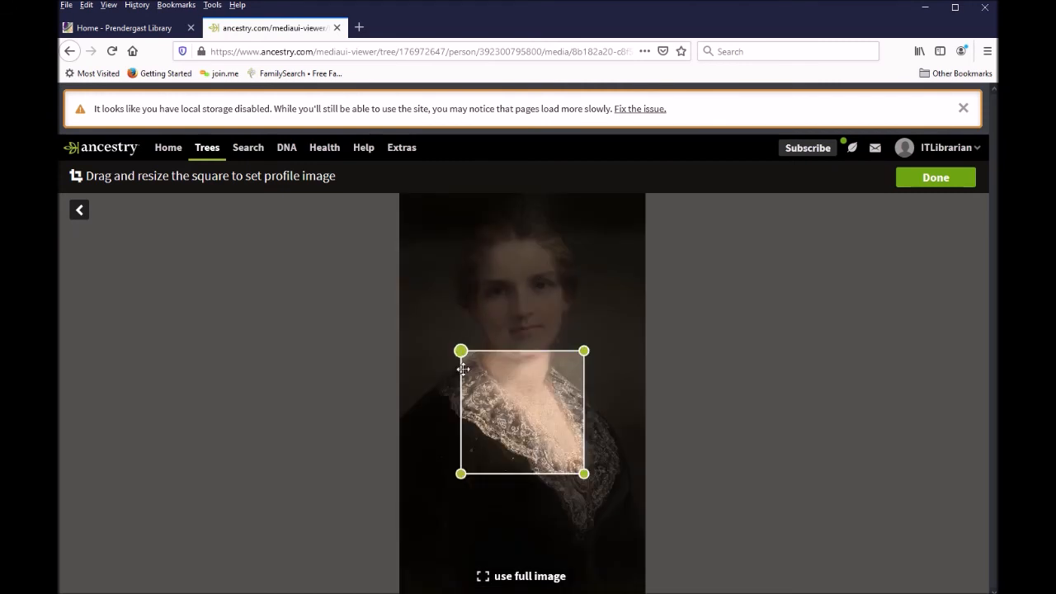
drag(471, 388, 444, 243)
drag(540, 317, 655, 425)
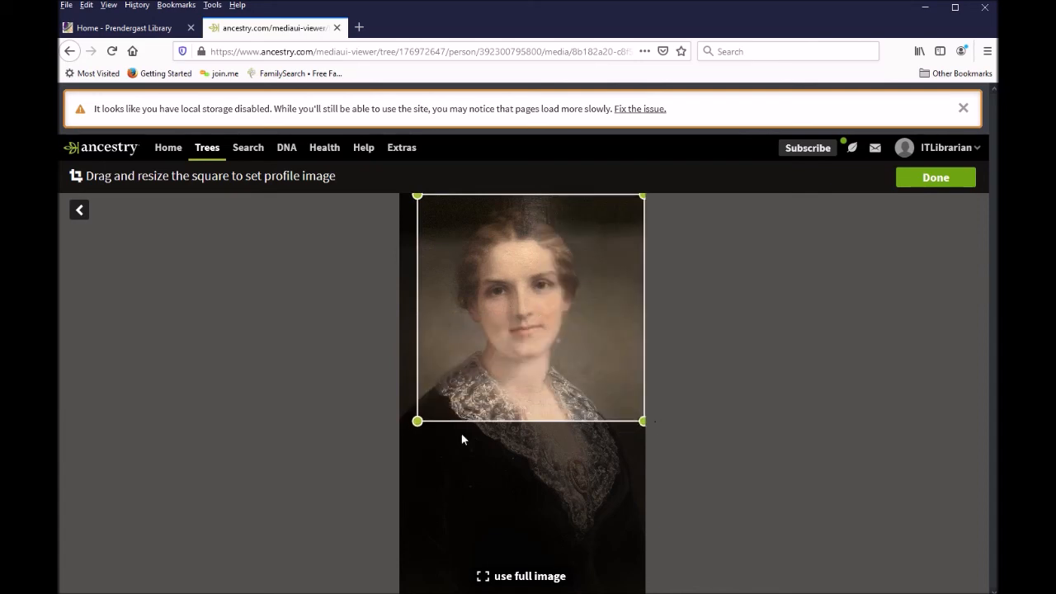
drag(417, 419, 368, 439)
click(922, 178)
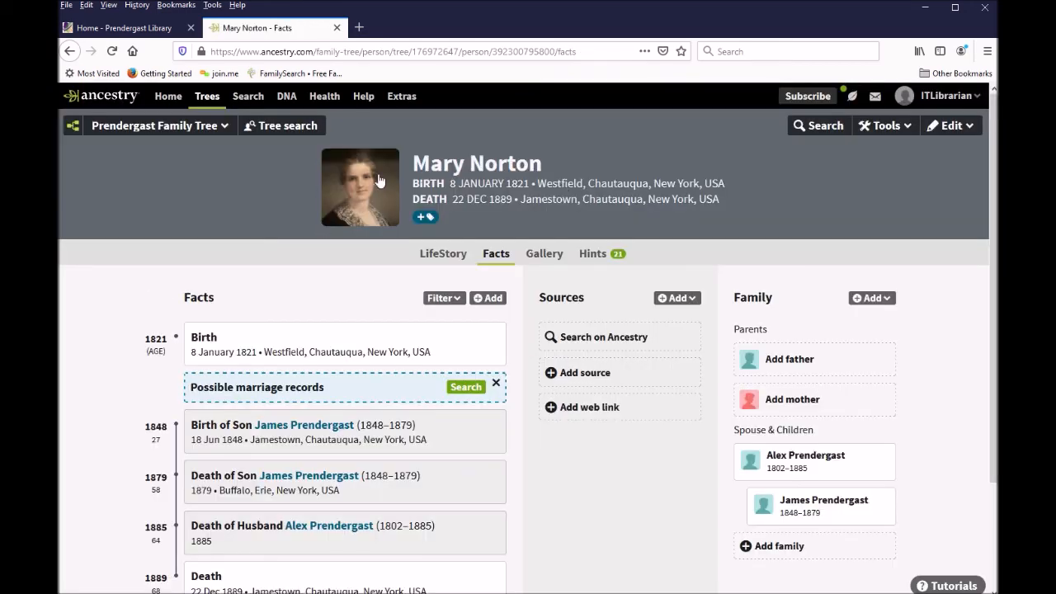
click(144, 135)
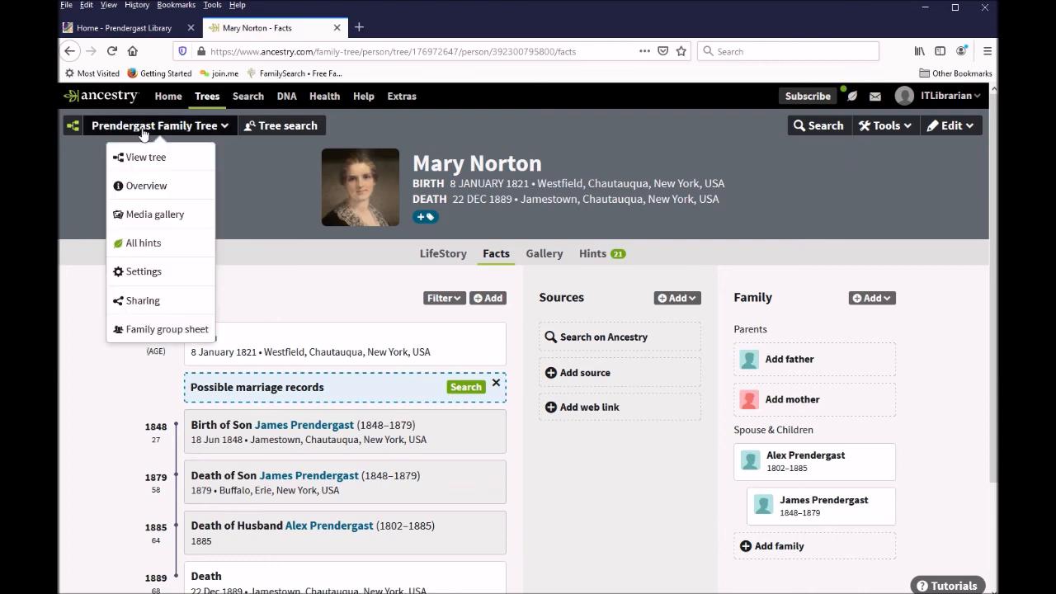
click(151, 157)
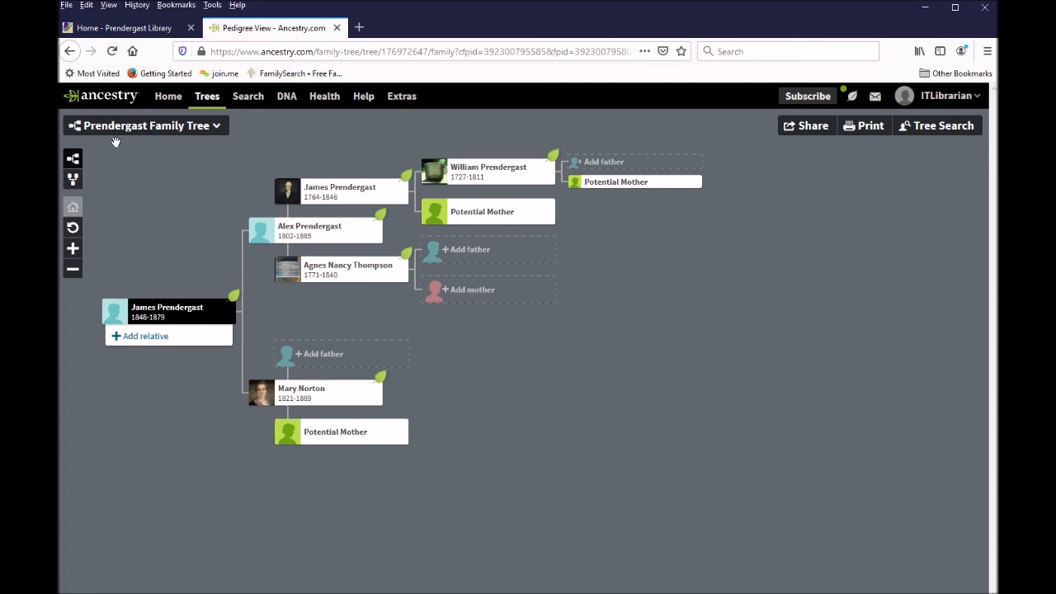
Step: Open the home person's gallery from the tree and upload the "the Younger" portrait from the family pictures folder
click(116, 316)
click(165, 412)
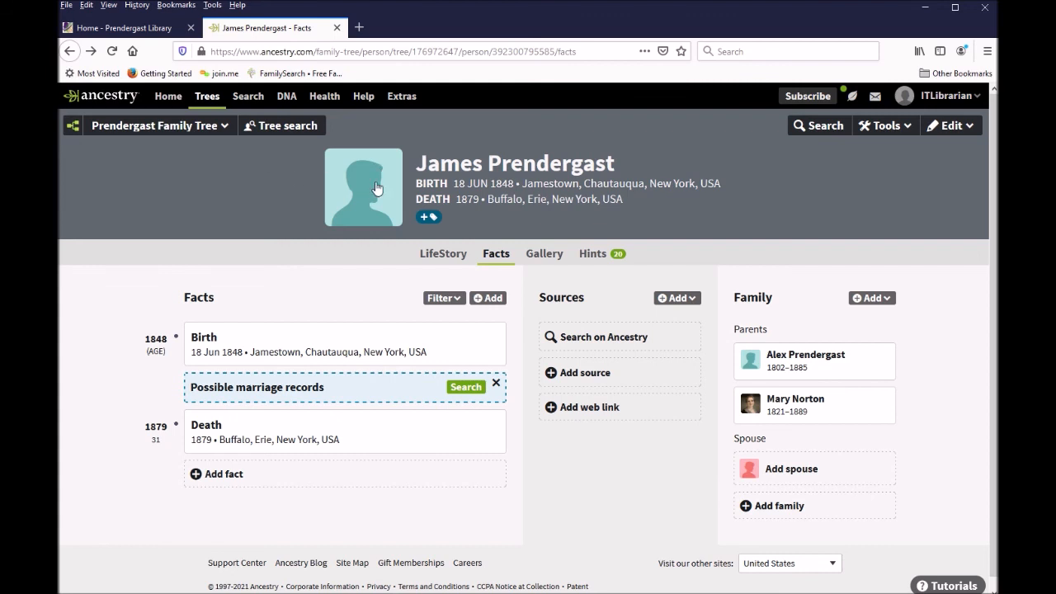
click(549, 253)
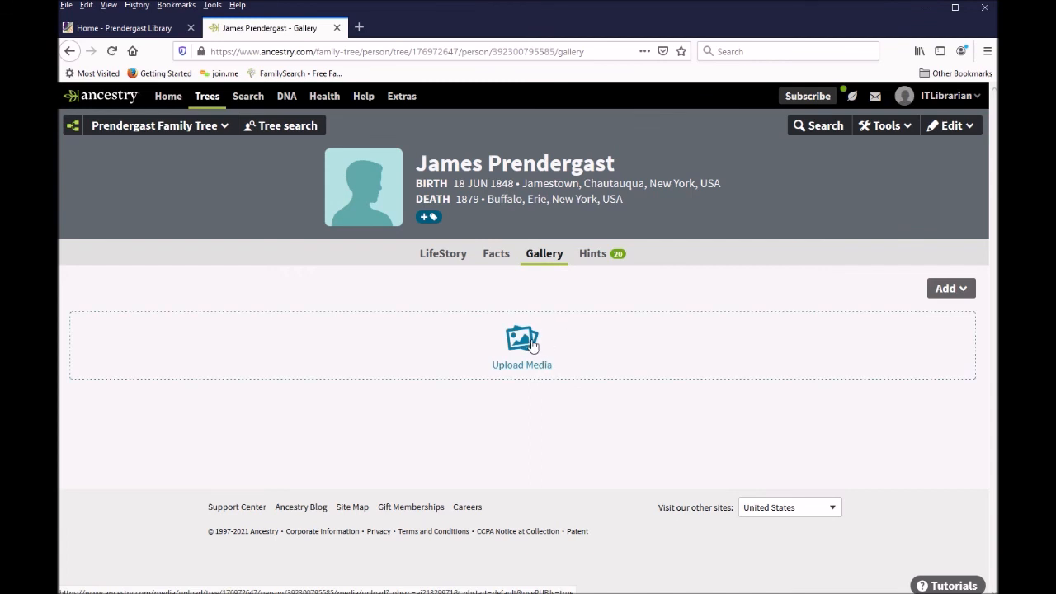
click(587, 349)
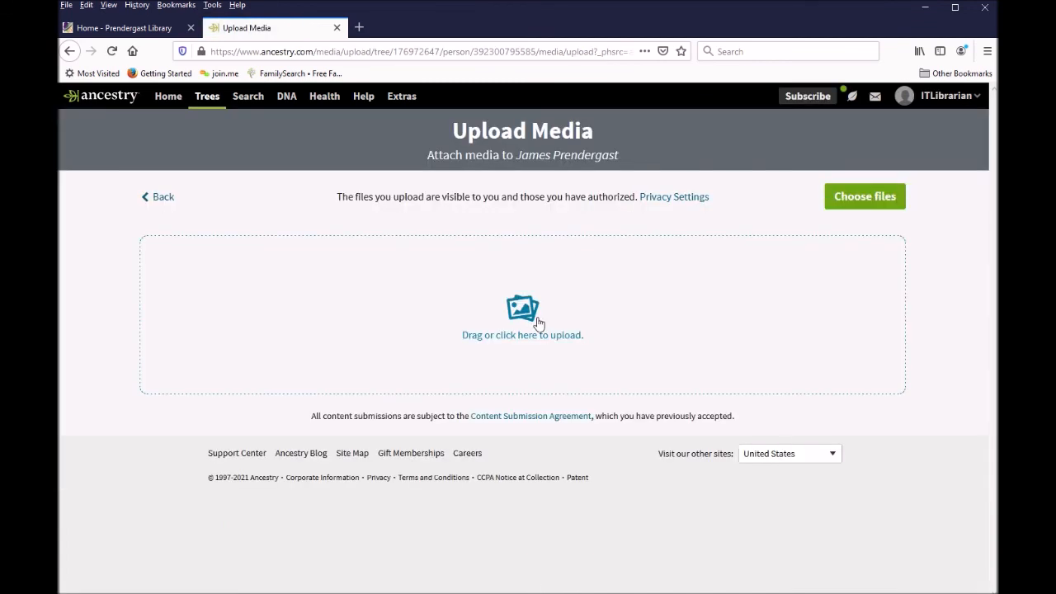
click(528, 322)
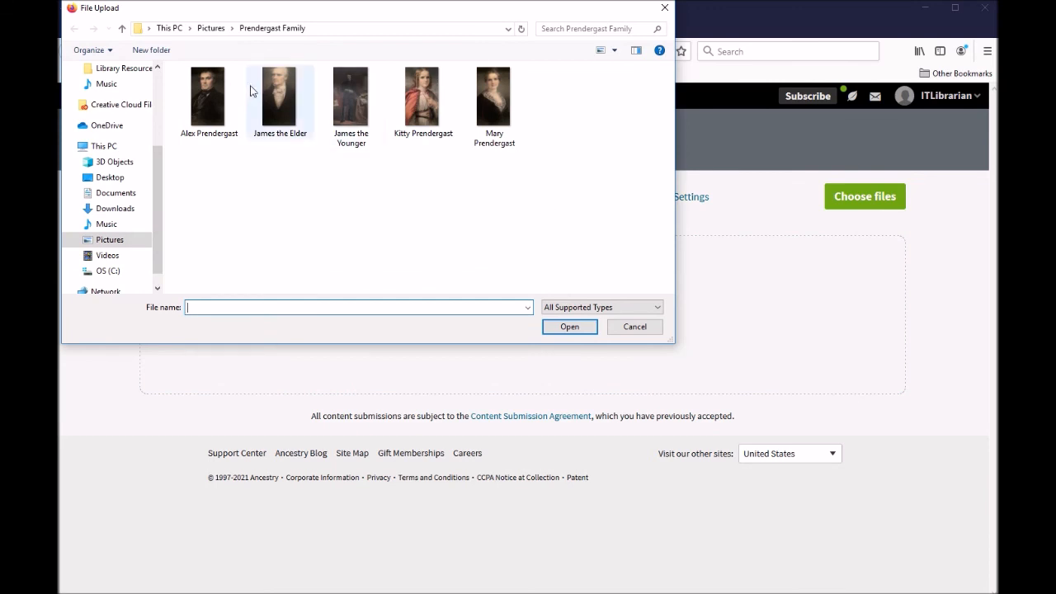
click(348, 92)
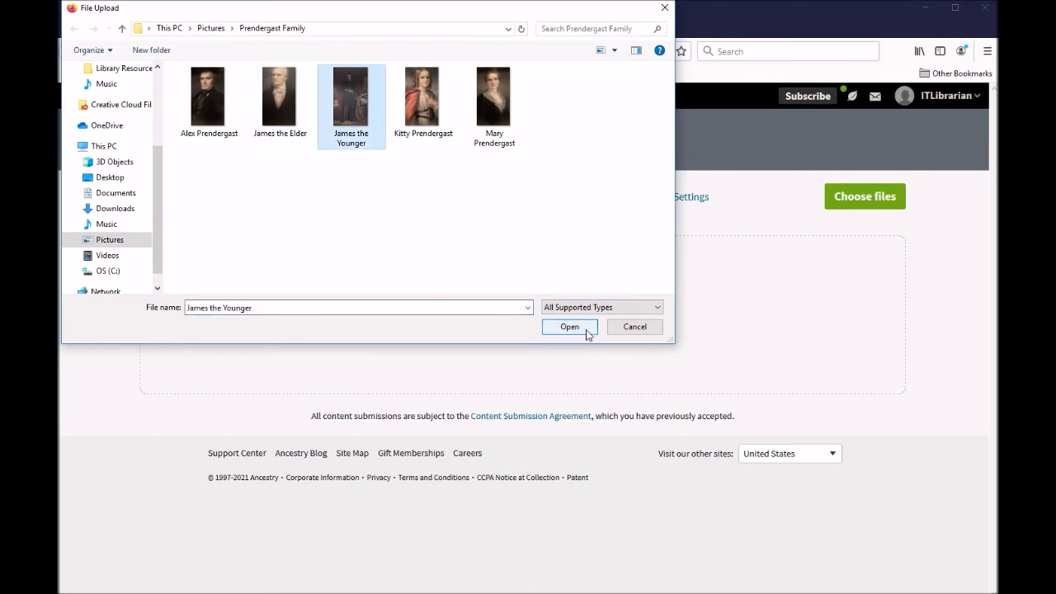
click(569, 327)
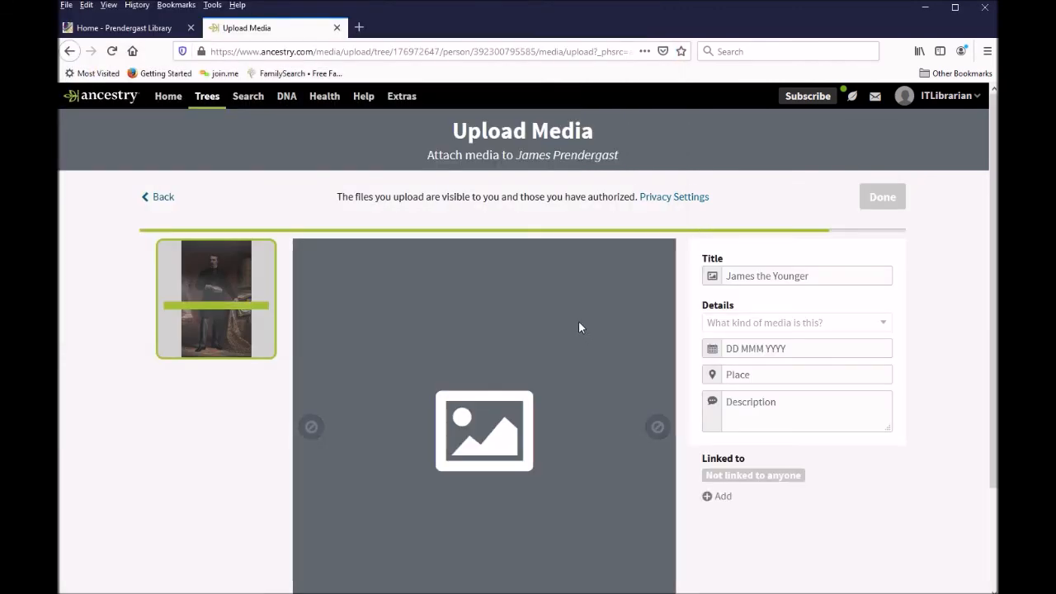
Step: Replace "the Younger" in the portrait's title with the surname, set the media type to Portrait, and finish the upload
drag(755, 275, 825, 275)
key(BackSpace)
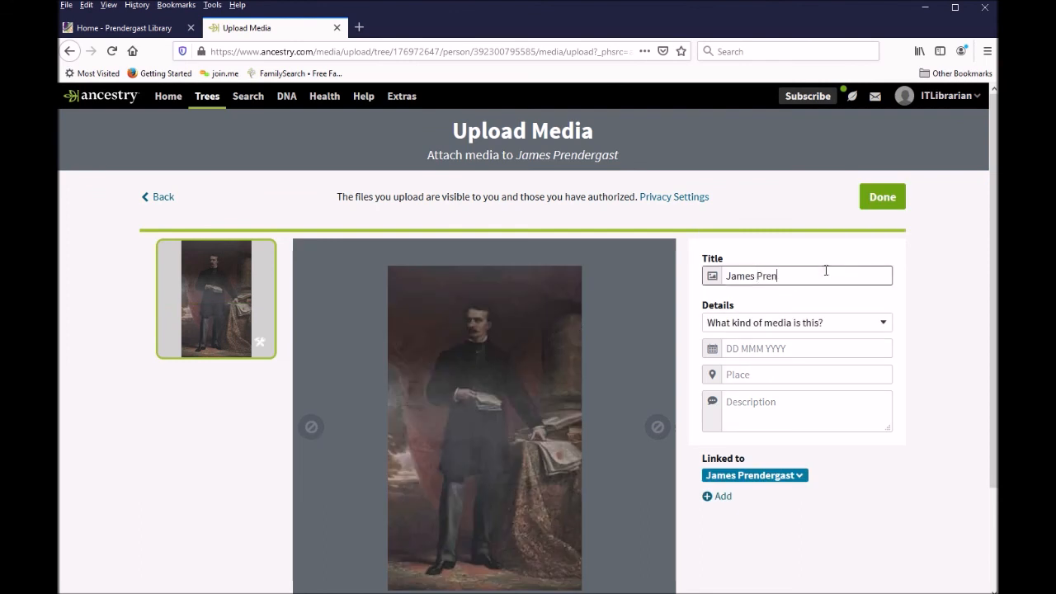
click(825, 322)
click(800, 362)
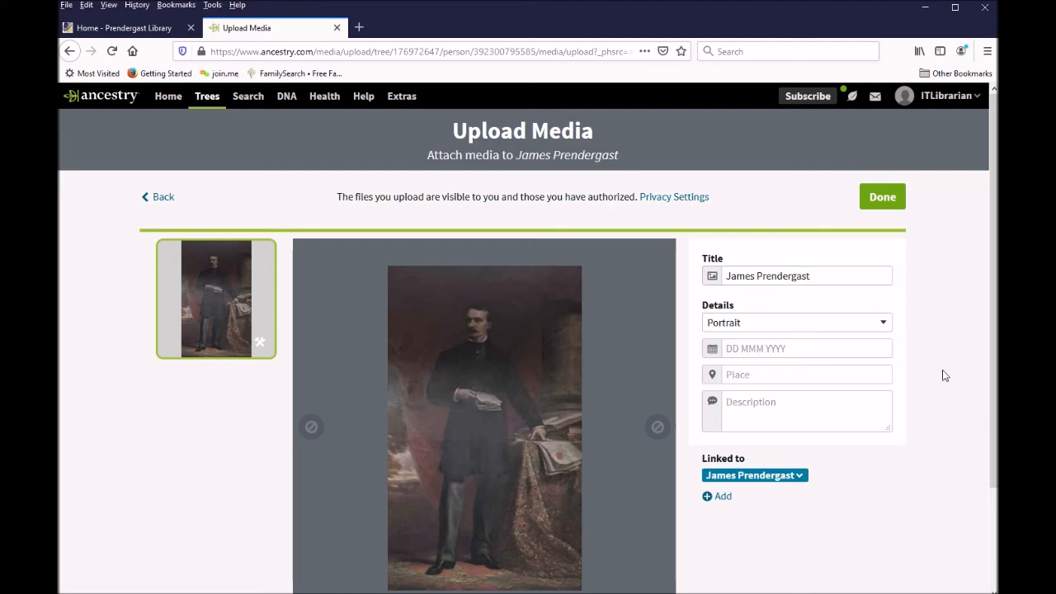
scroll(943, 372, down, 2)
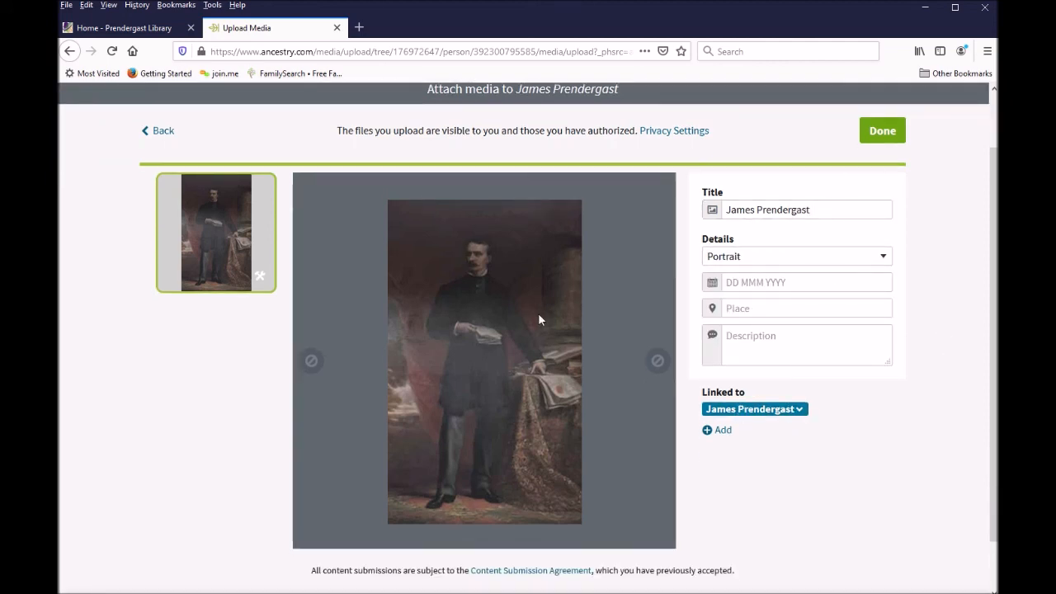
scroll(525, 314, up, 2)
click(882, 196)
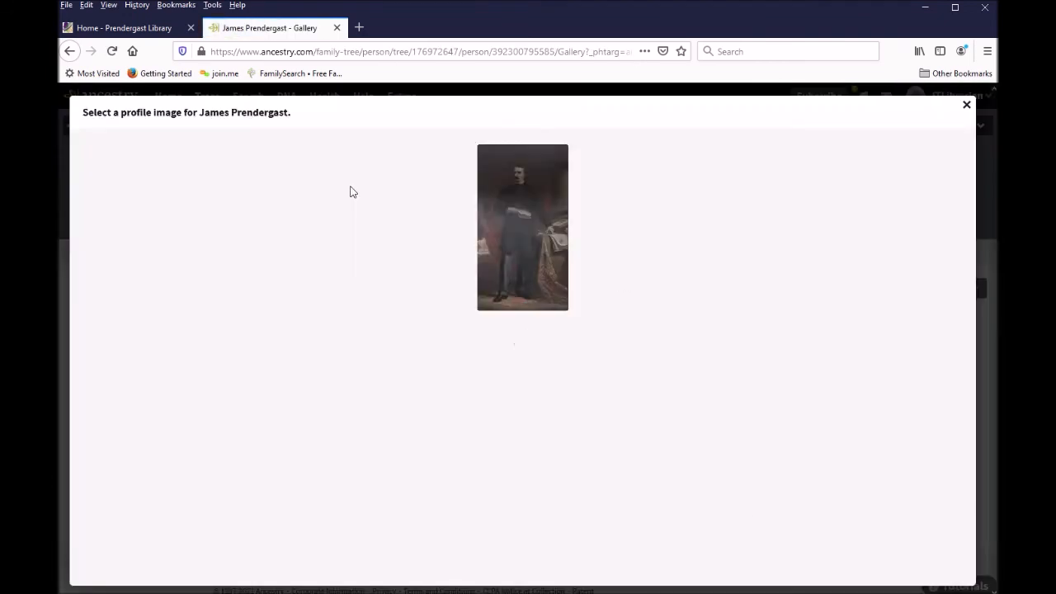
Step: Set the uploaded portrait as the home person's profile image, cropped to a square around his head and shoulders, and return to the tree
click(522, 225)
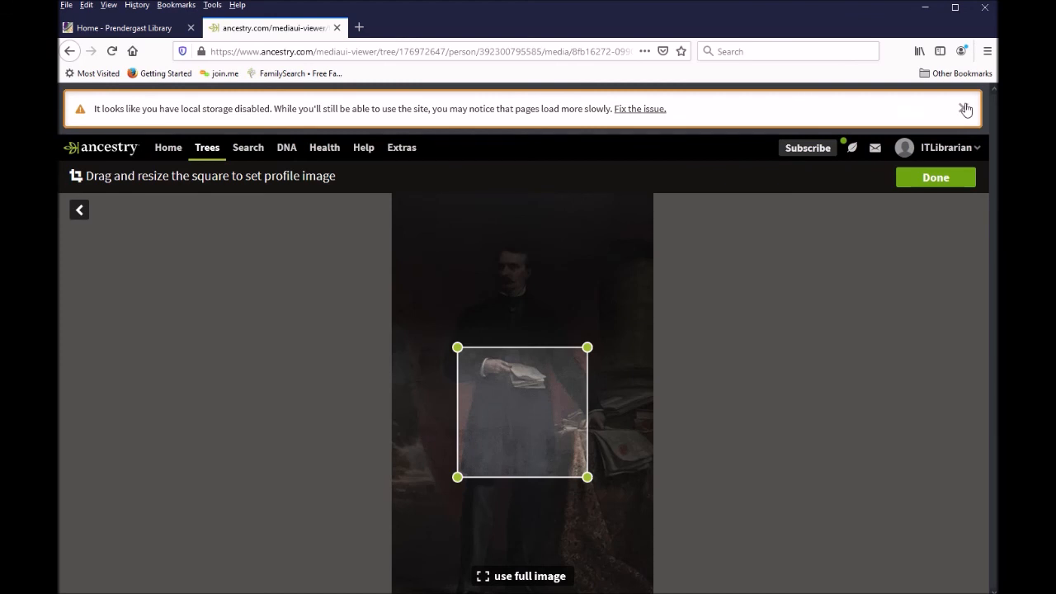
click(962, 107)
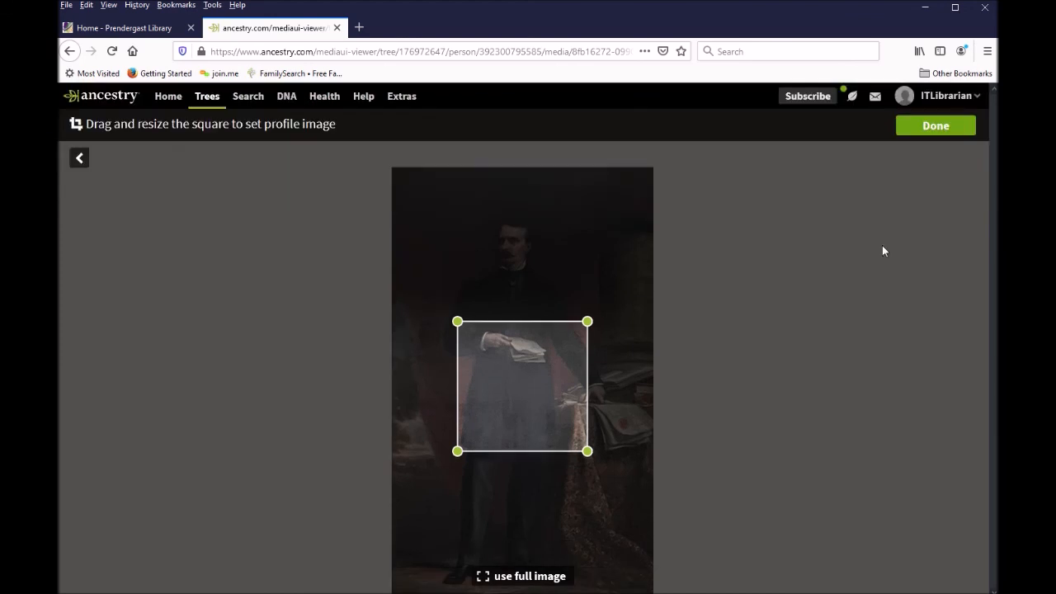
drag(581, 353, 508, 261)
click(955, 131)
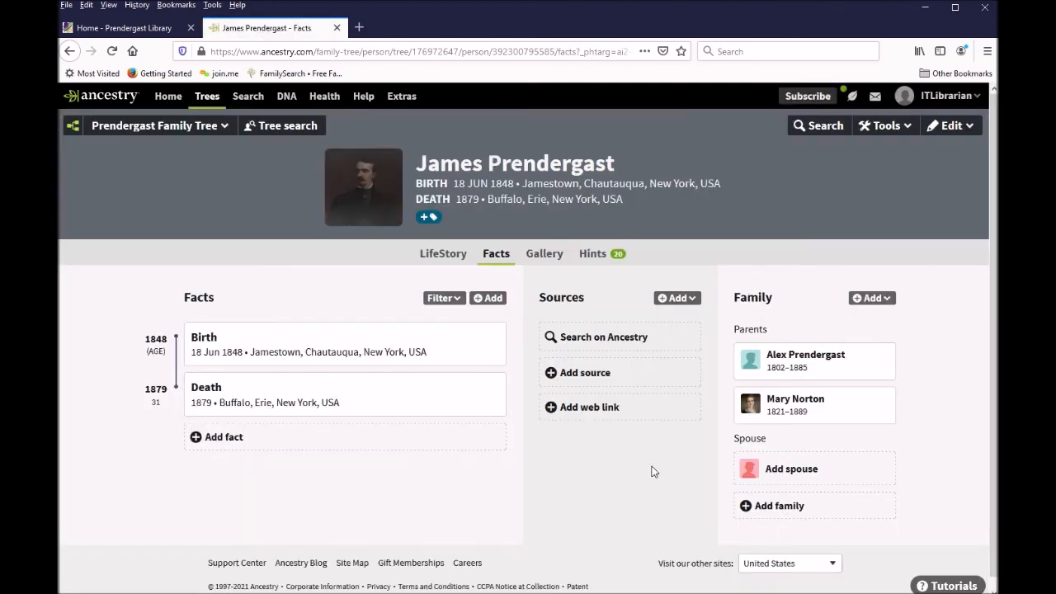
click(204, 95)
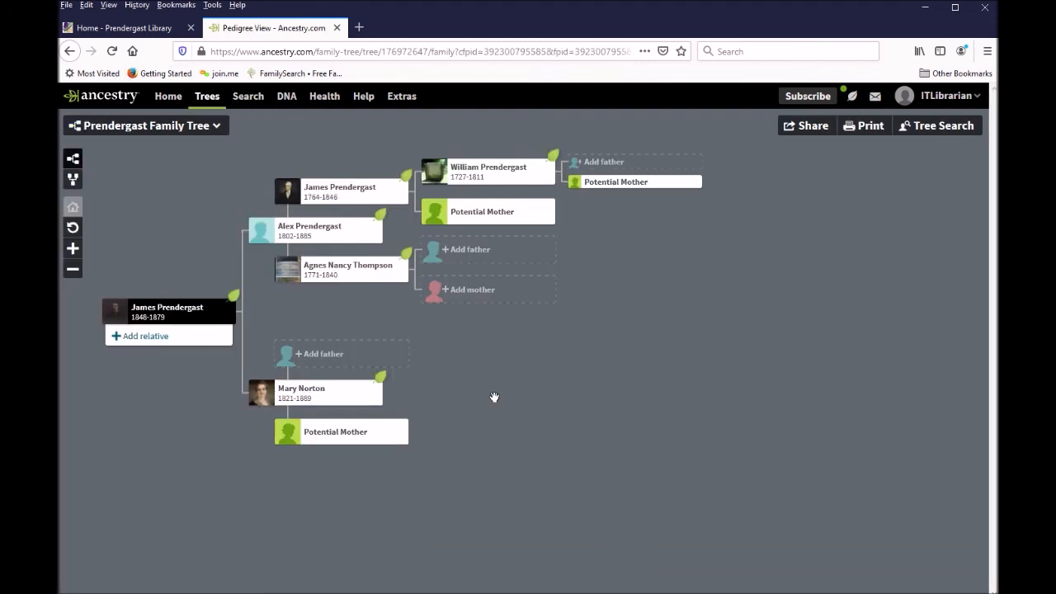